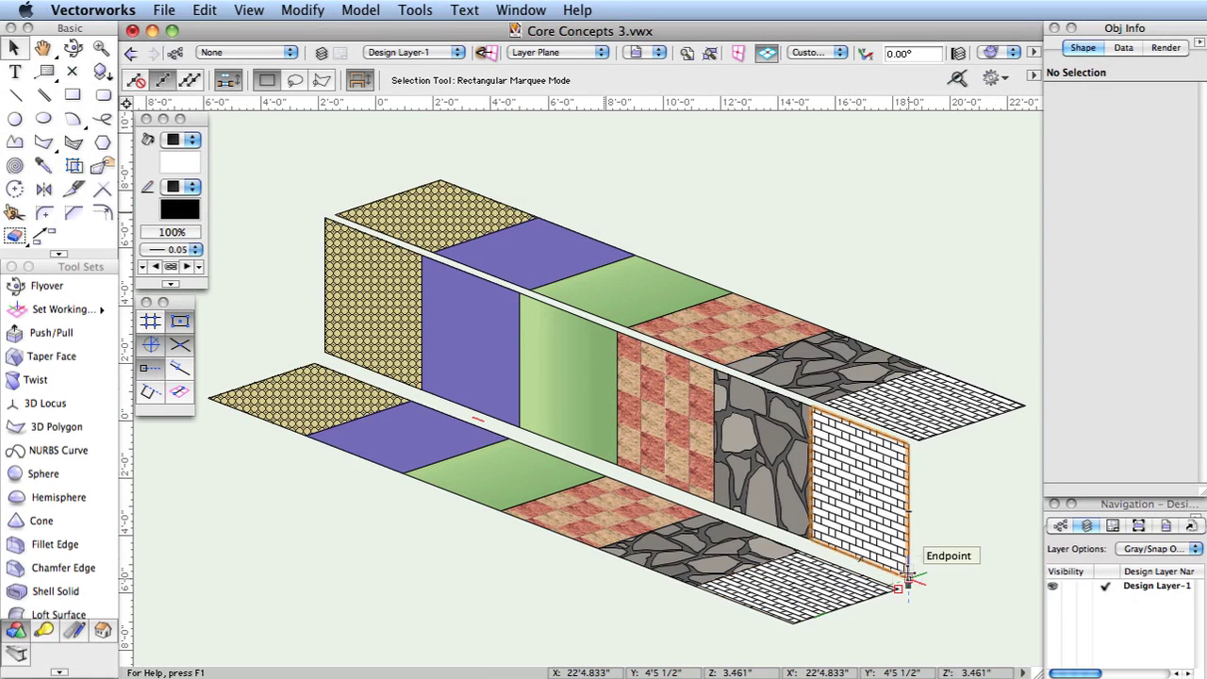
Move the vertical brick square up so its lower corner meets the back corner between the upper row's stone and brick tiles
drag(923, 497, 928, 366)
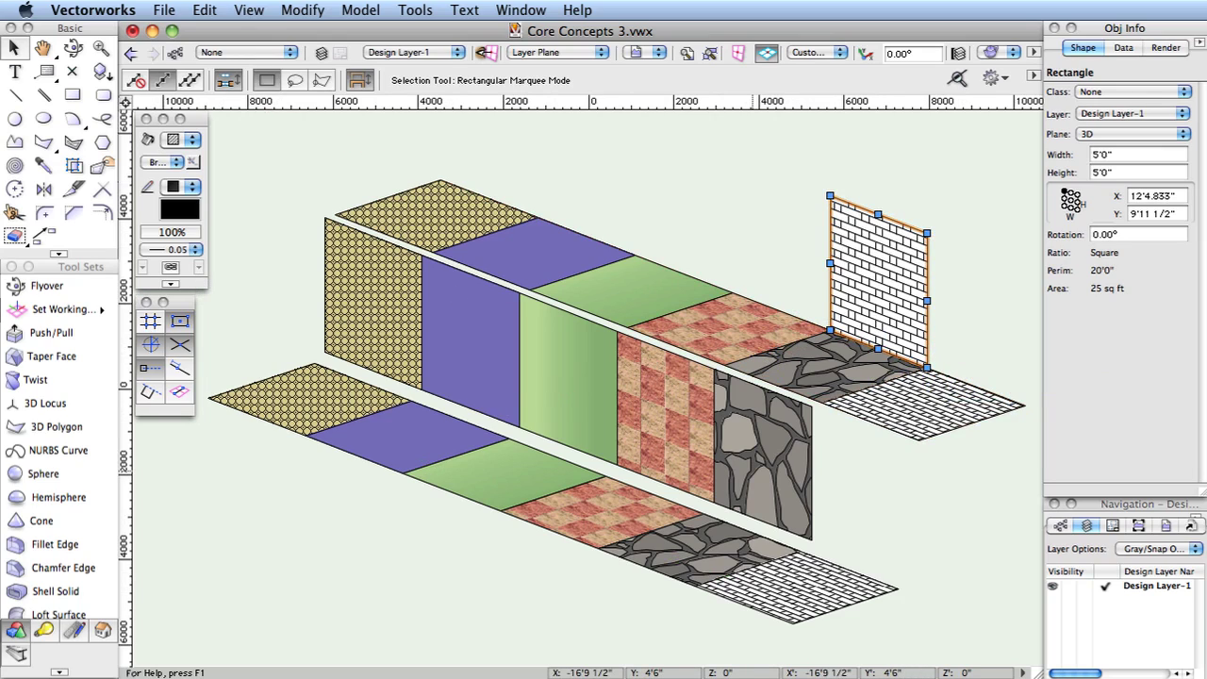
Set a three-point working plane with its origin at the vertical stone panel's upper corner, tilted through the lower row's checker-stone corner and the green-checker corner
click(59, 308)
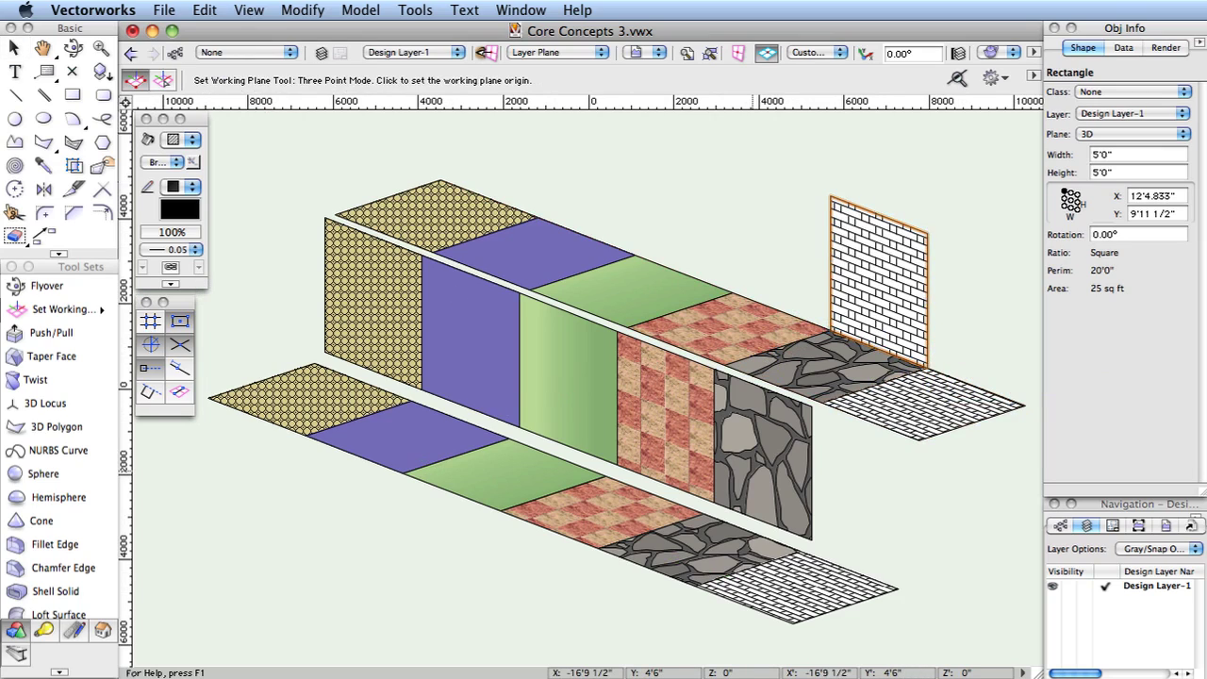
click(714, 365)
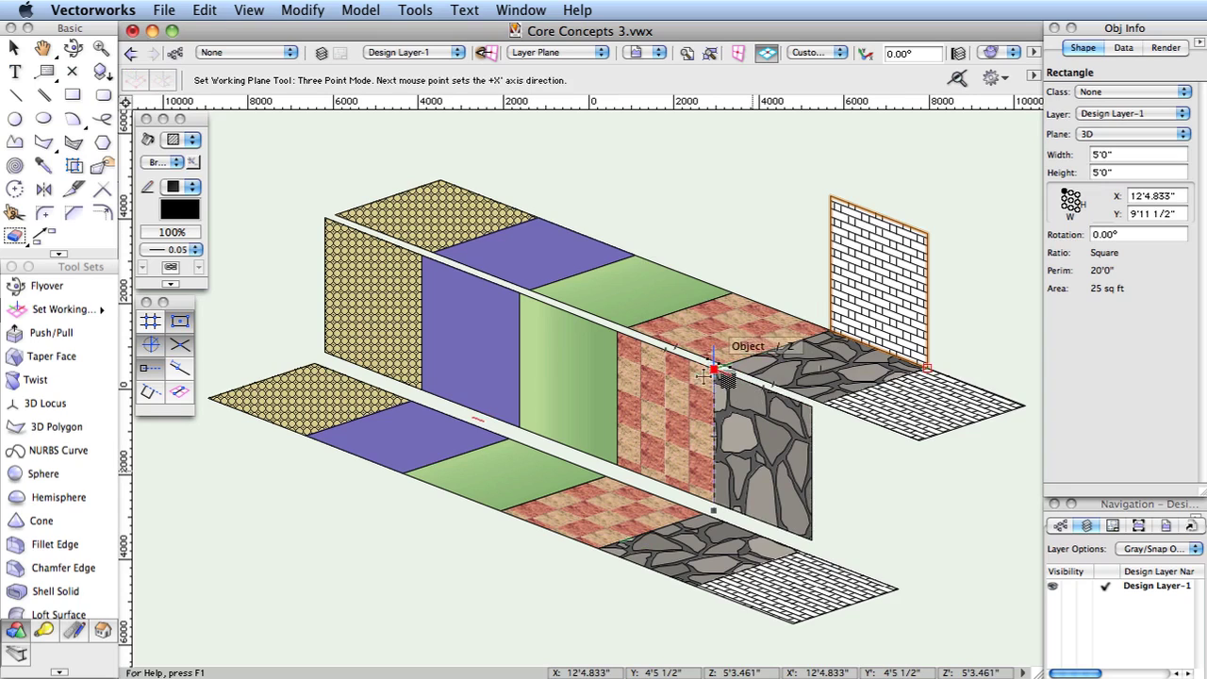
click(597, 547)
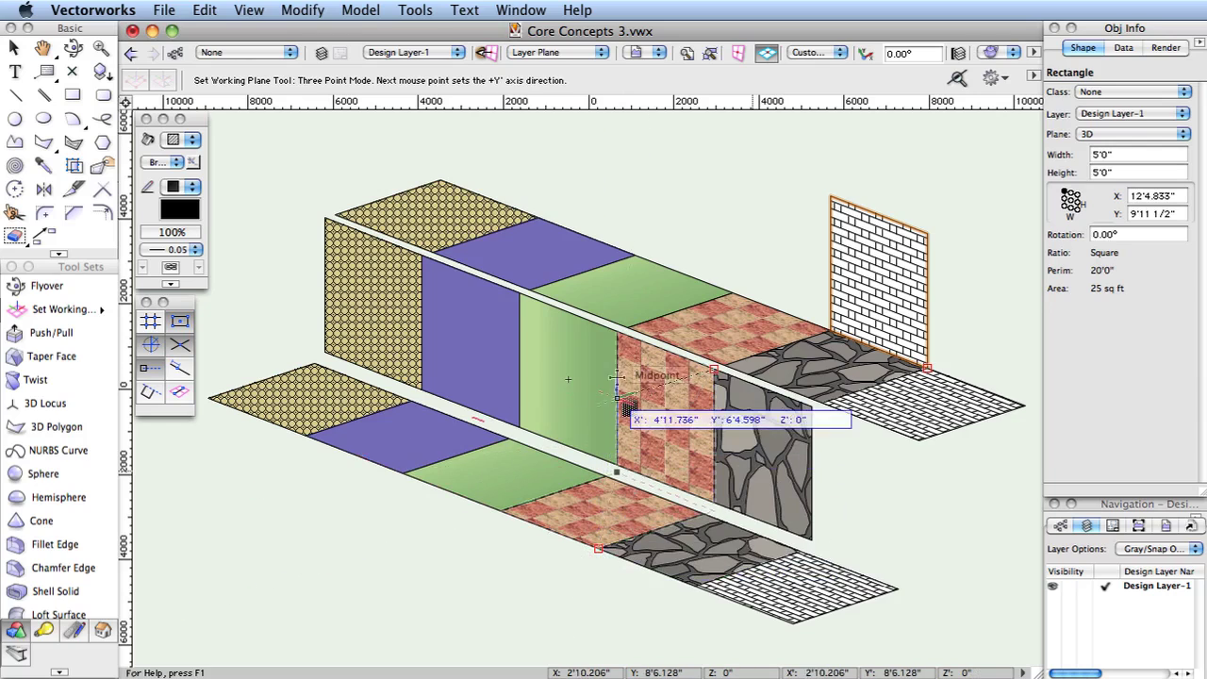
click(615, 329)
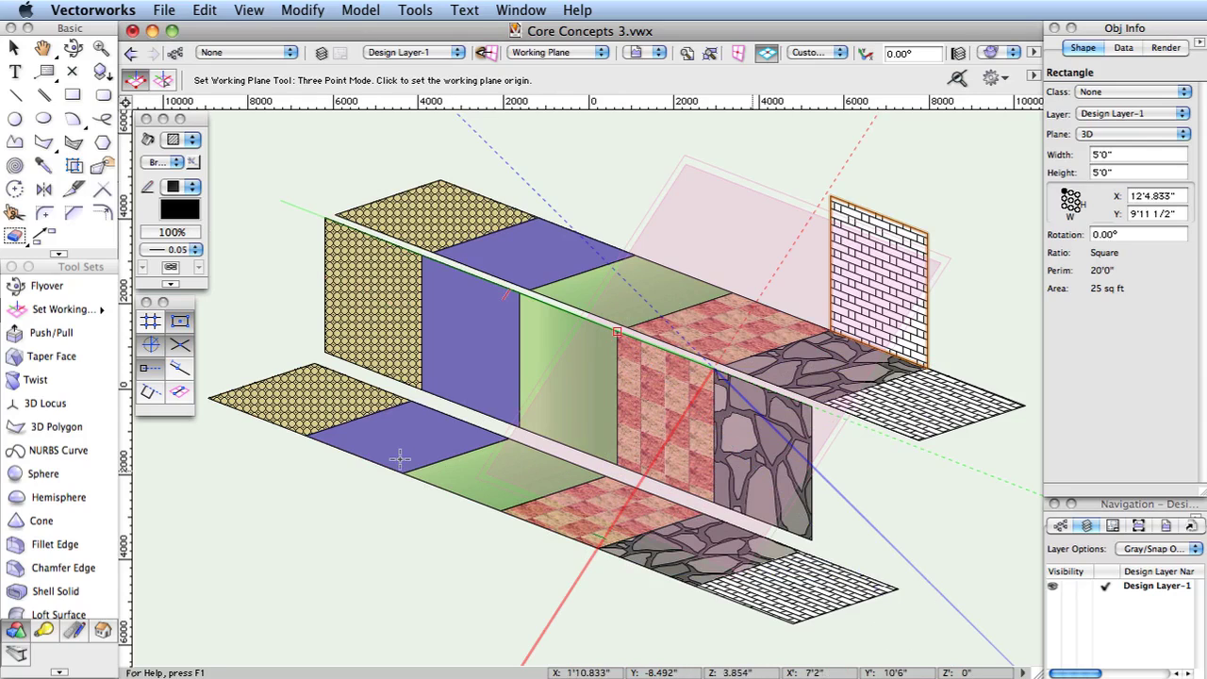
Draw a rectangle about 4' by 5'1 1/2" on the tilted working plane and extrude it about 2'1"
click(73, 97)
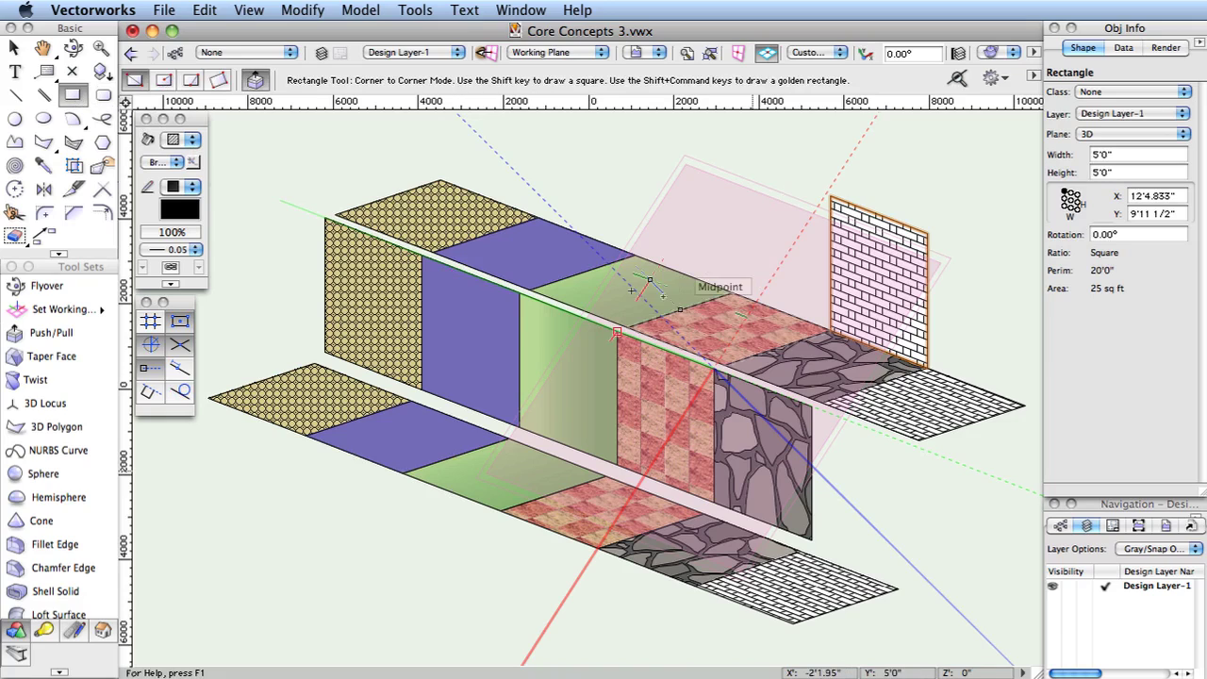
click(615, 332)
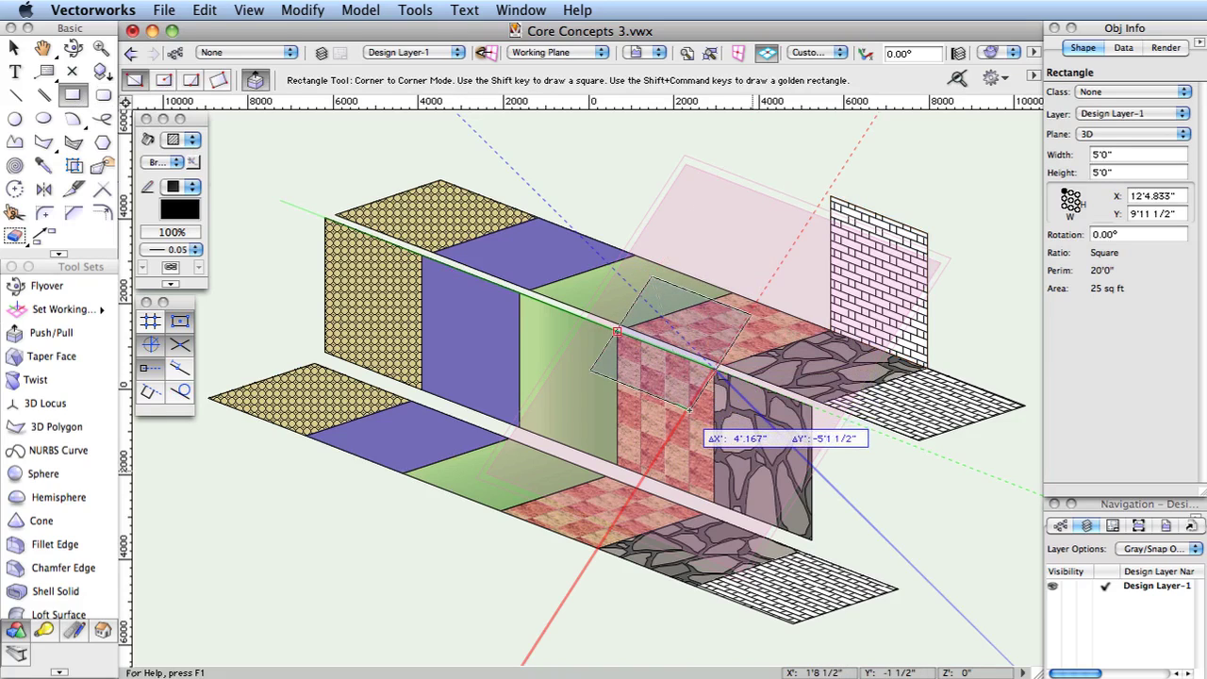
click(689, 408)
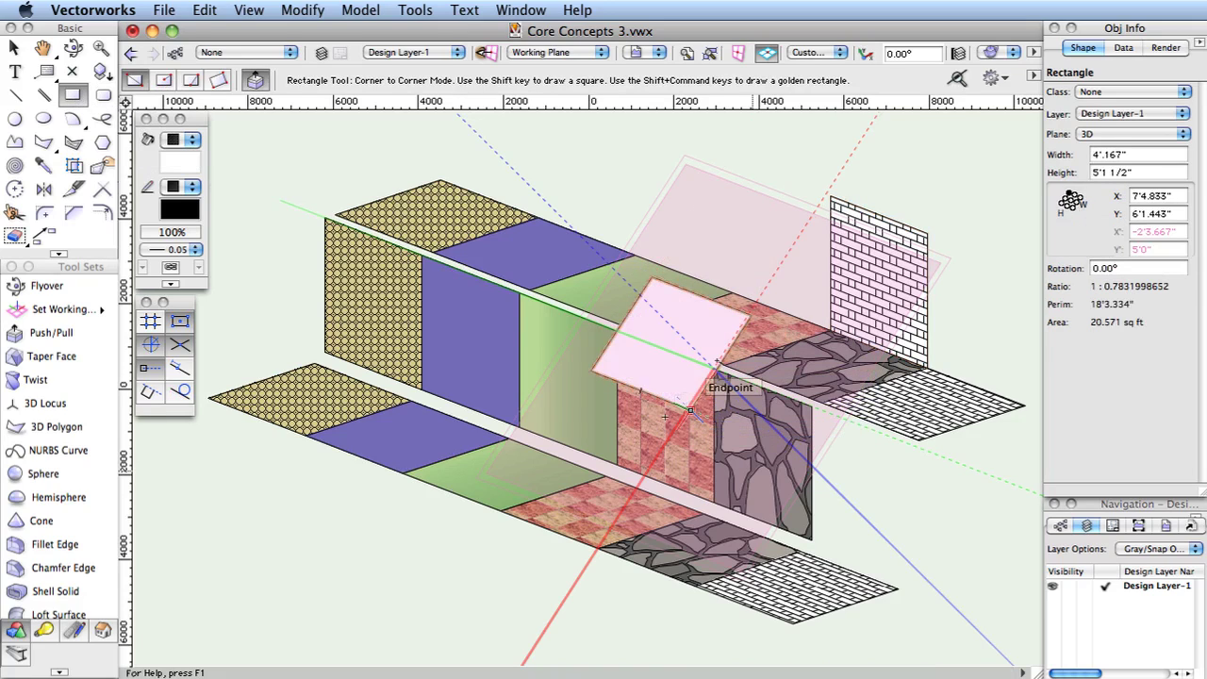
click(668, 337)
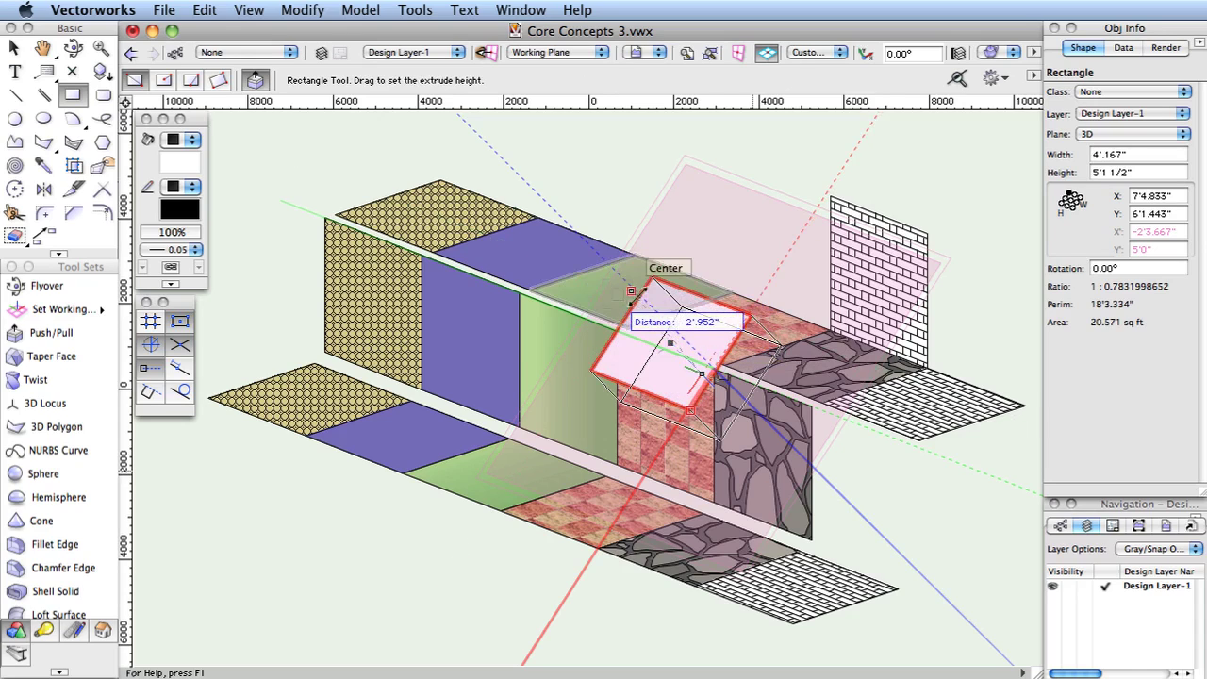
click(630, 290)
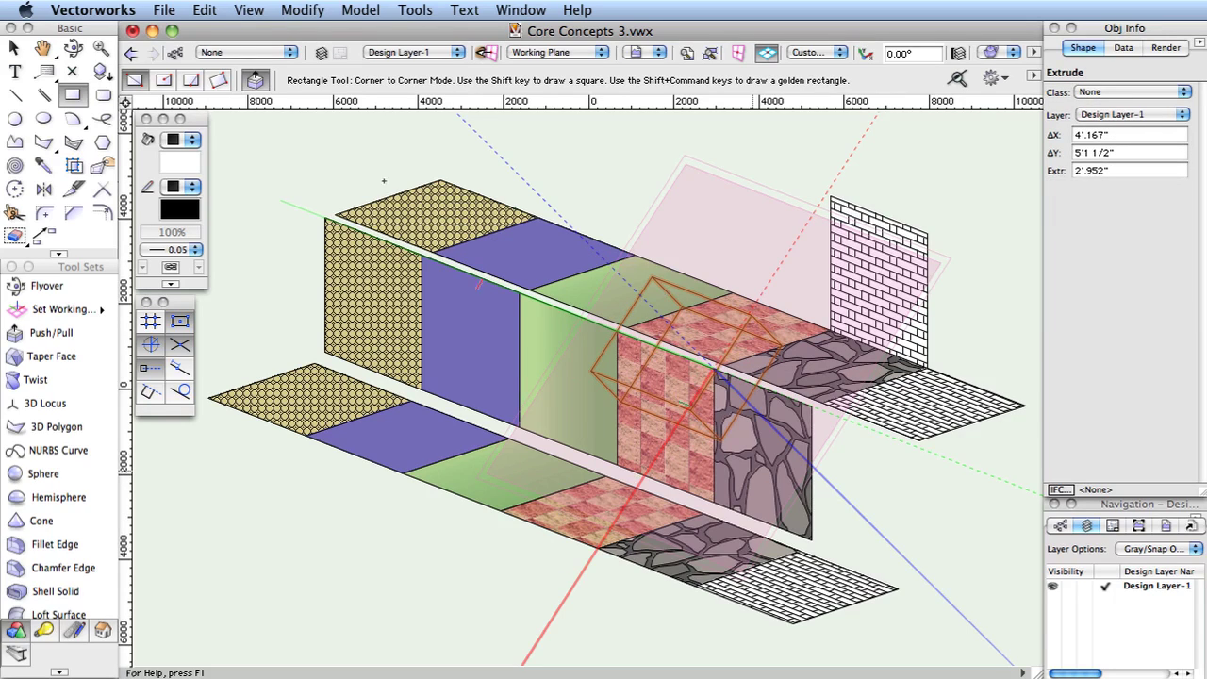
Draw a rectangle about 5'4" by 3'1" on the Layer Plane in front of the lower tile row and shift it along that plane
click(530, 53)
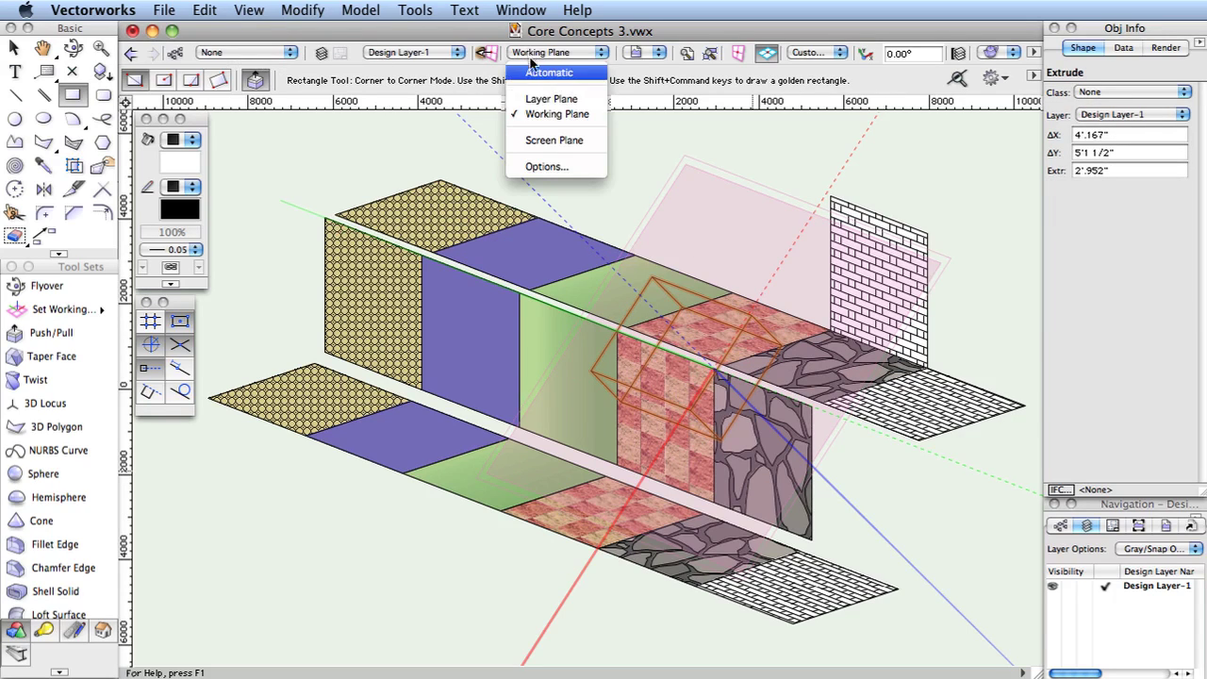
click(551, 99)
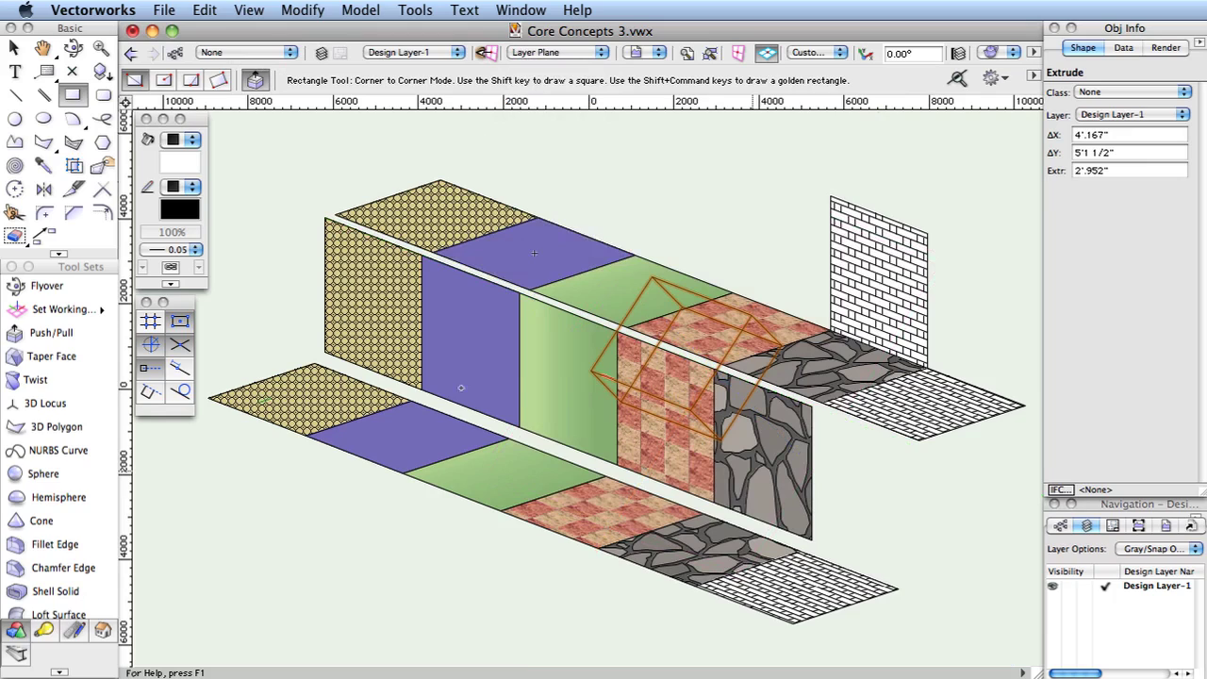
click(475, 556)
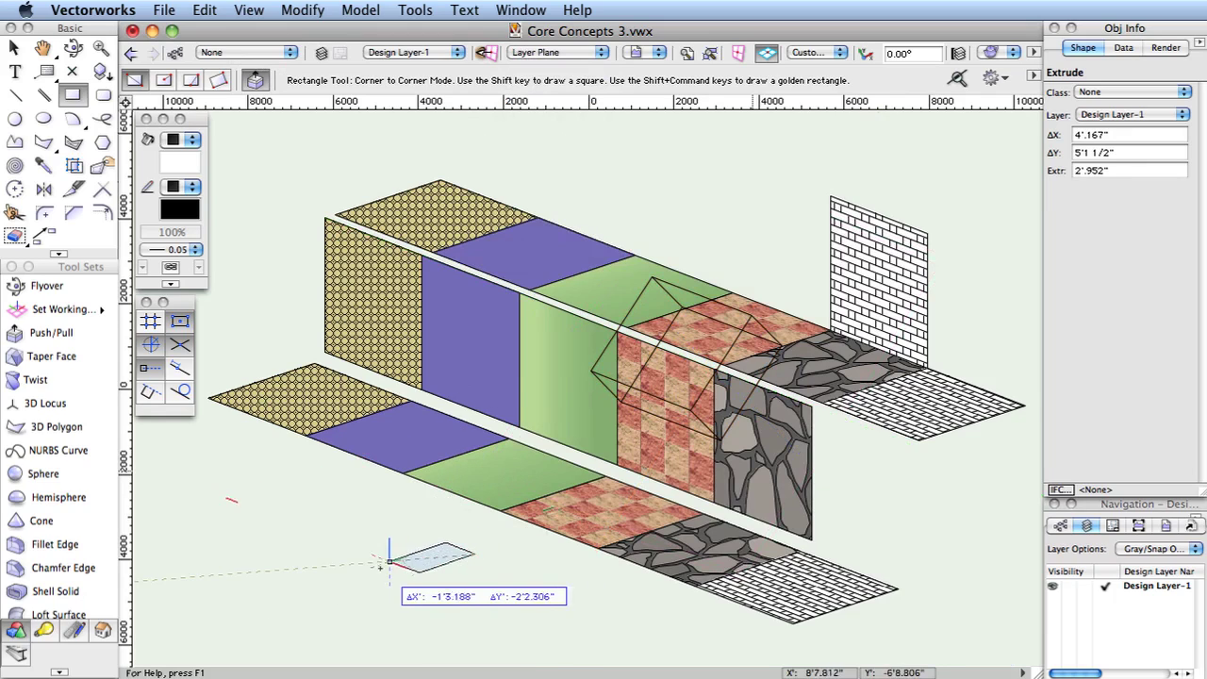
click(309, 535)
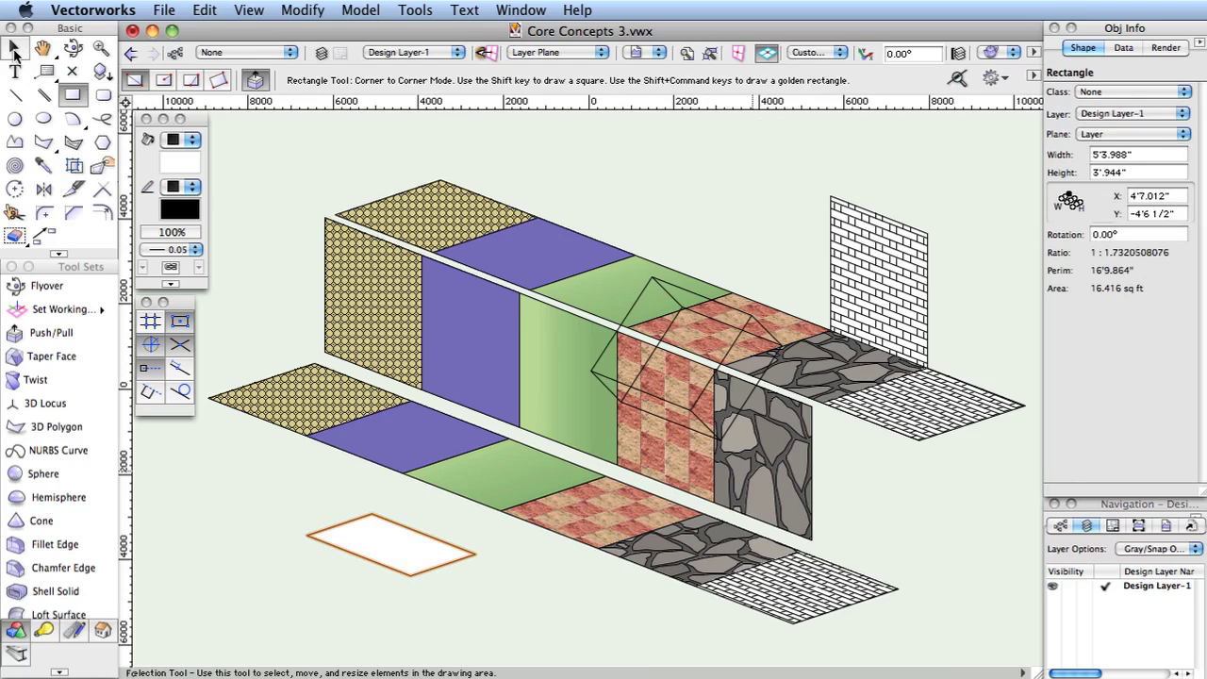
click(14, 52)
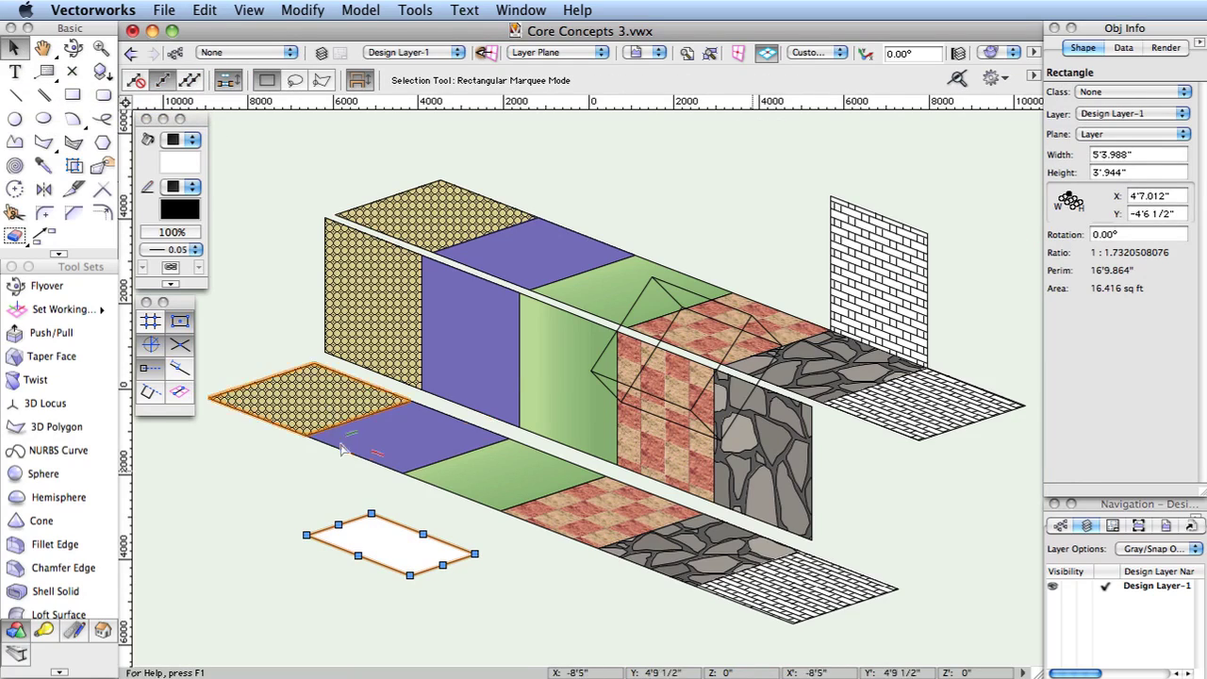
drag(377, 535, 299, 505)
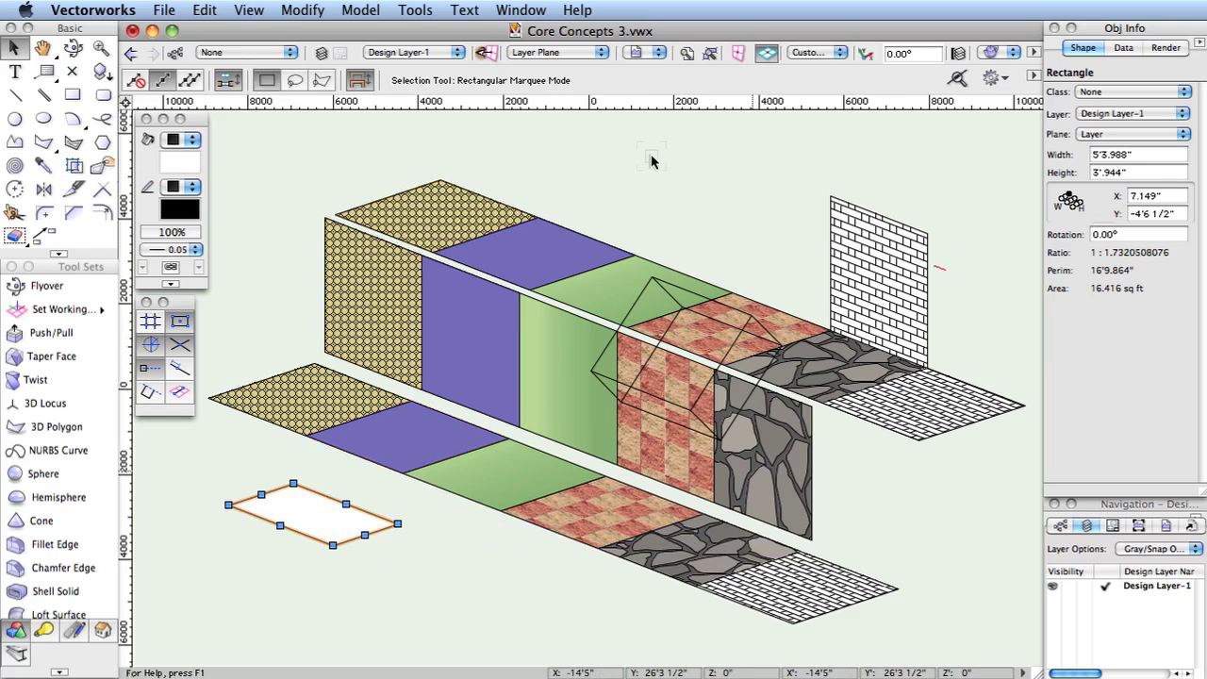
Delete the tilted extruded box
click(771, 330)
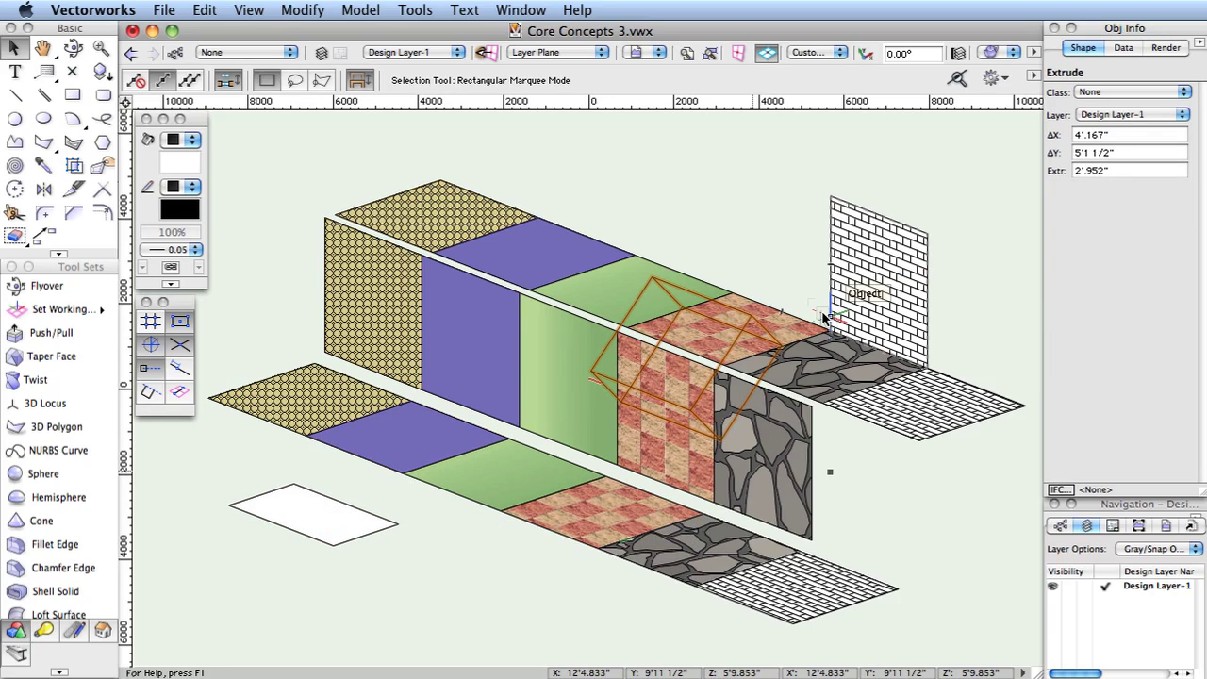
click(452, 565)
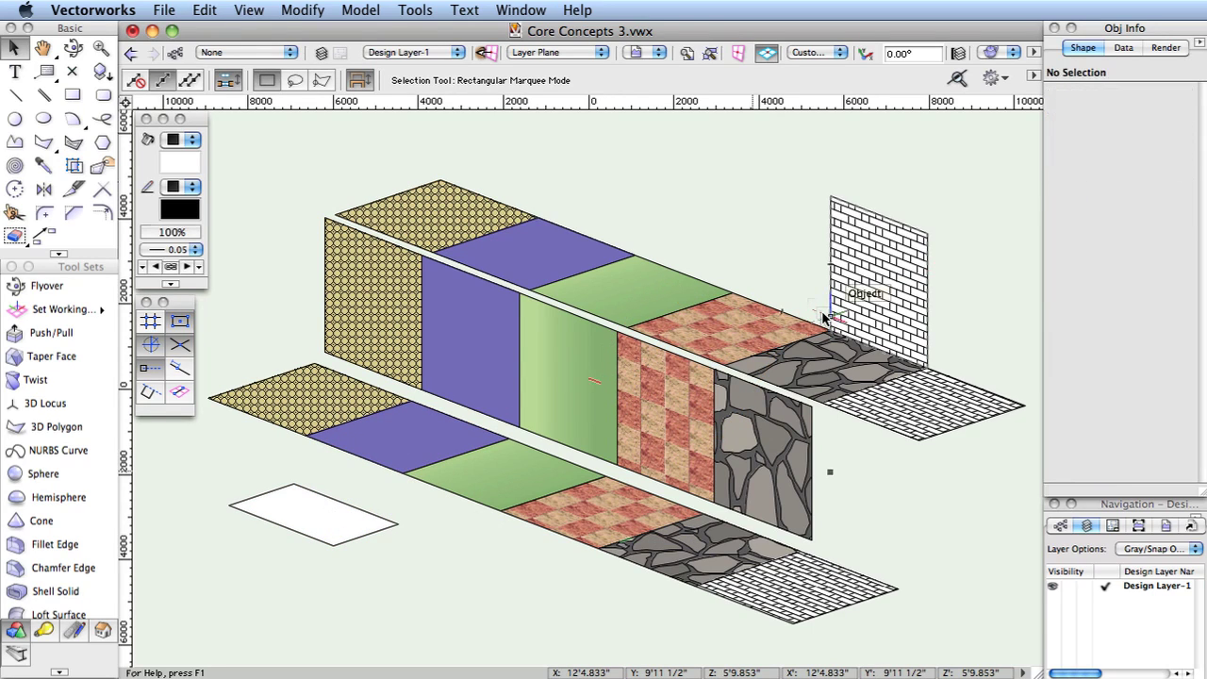
Select the white layer-plane rectangle and set the elevation of Design Layer-1 to 12 relative to the ground plane
click(339, 540)
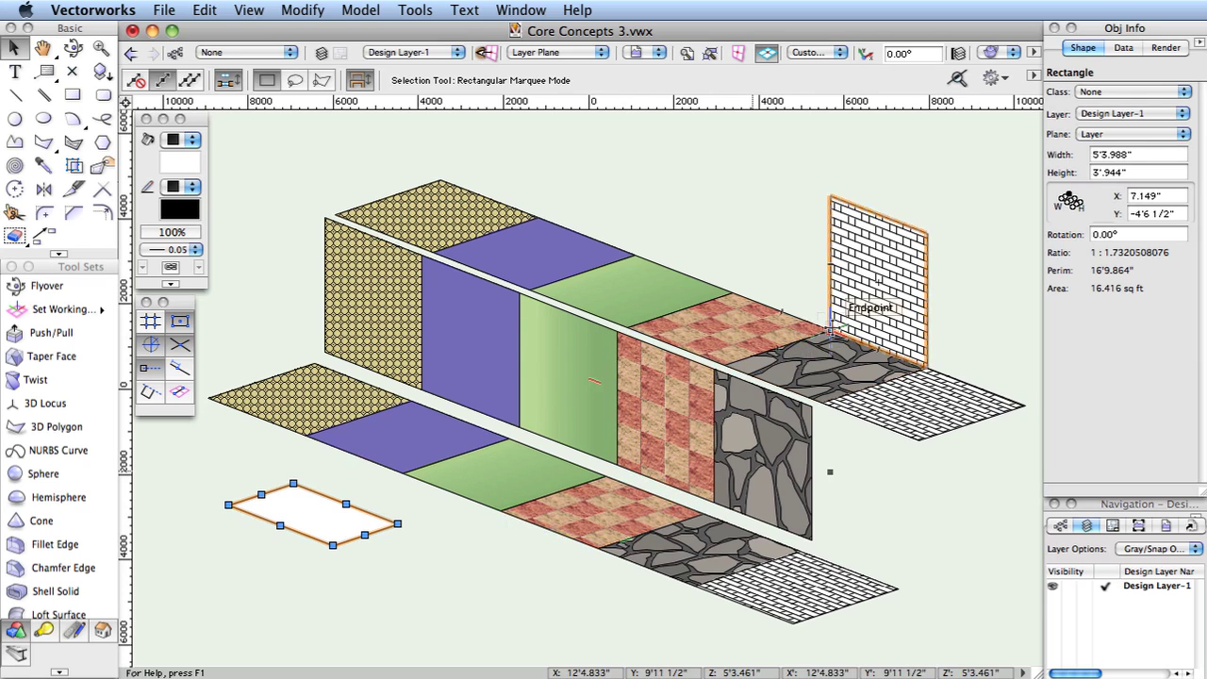
right_click(1131, 588)
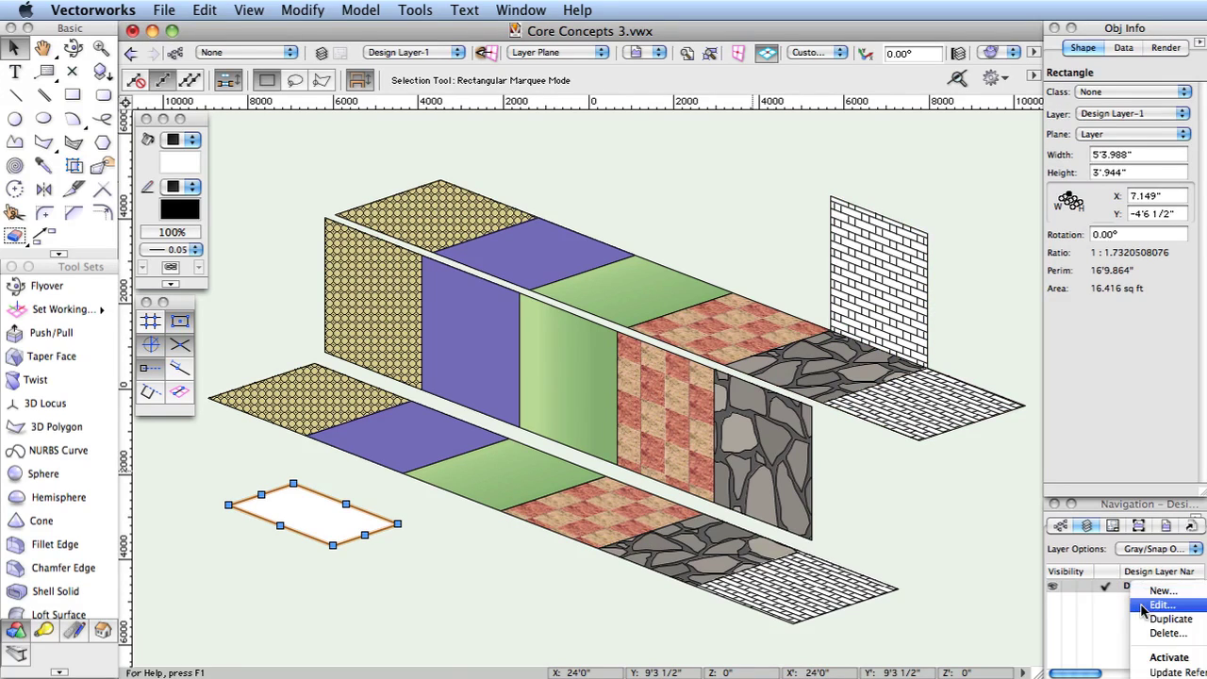
click(1136, 611)
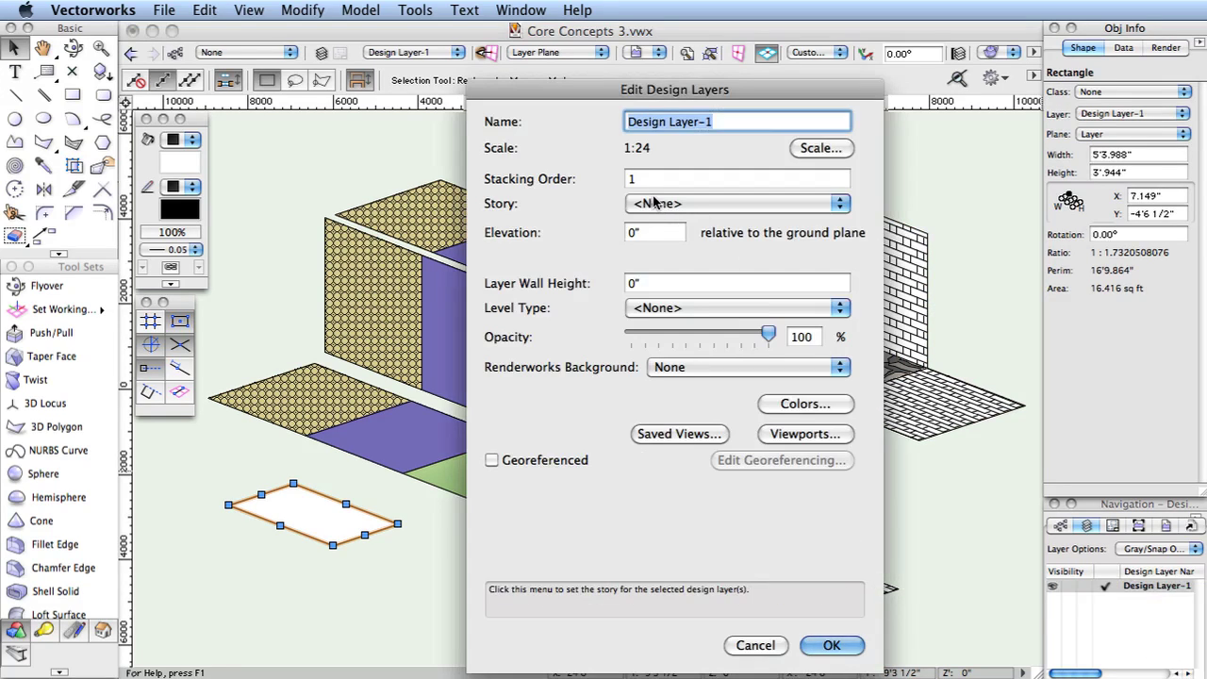
click(651, 235)
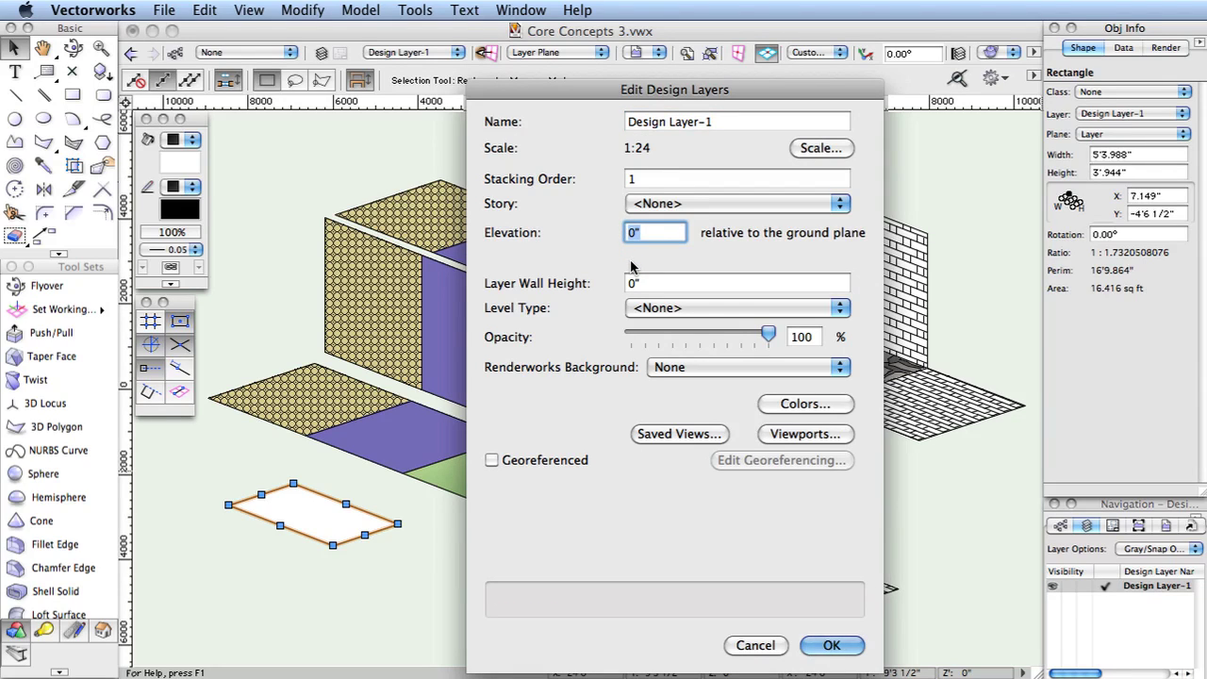
text(12)
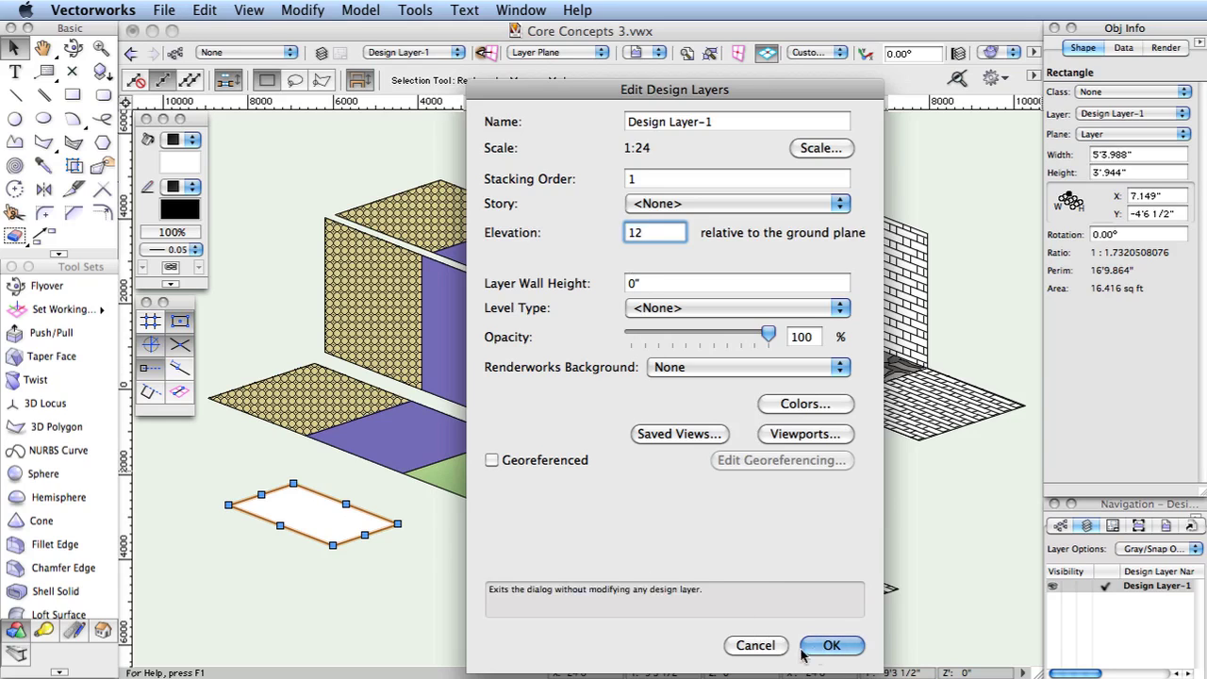
click(830, 646)
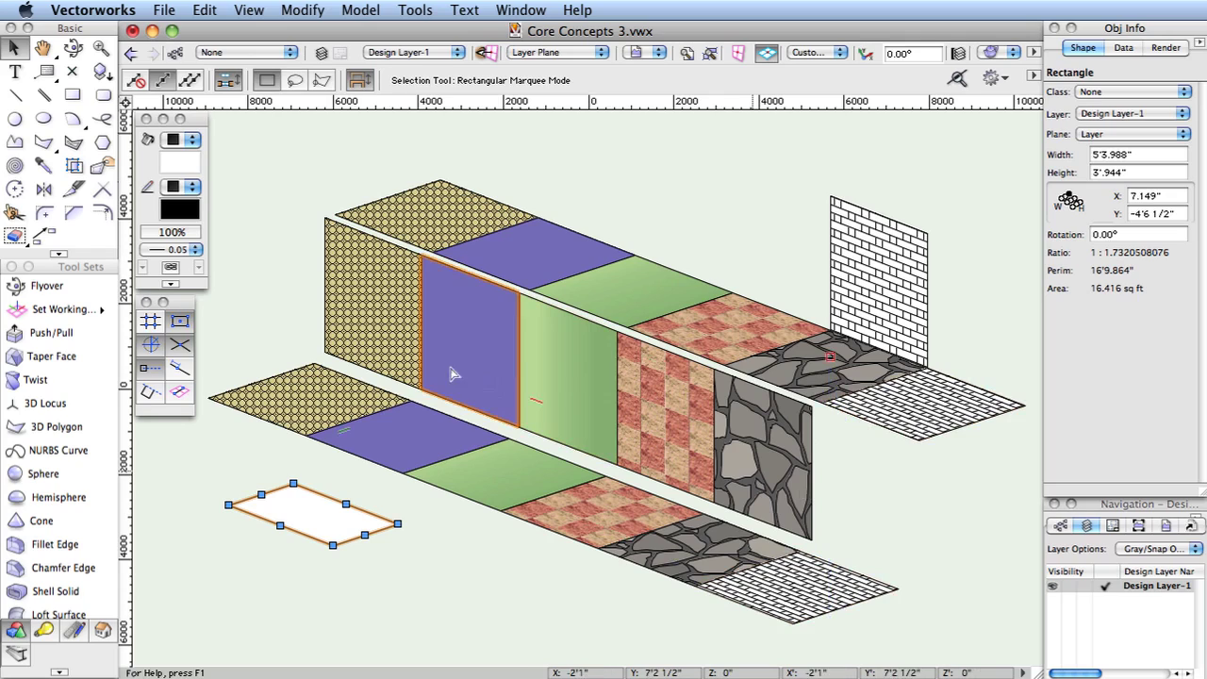
Draw a second rectangle about 9'9 1/2" by 4'2 1/2" on the layer plane, overlapping the first white rectangle
click(70, 98)
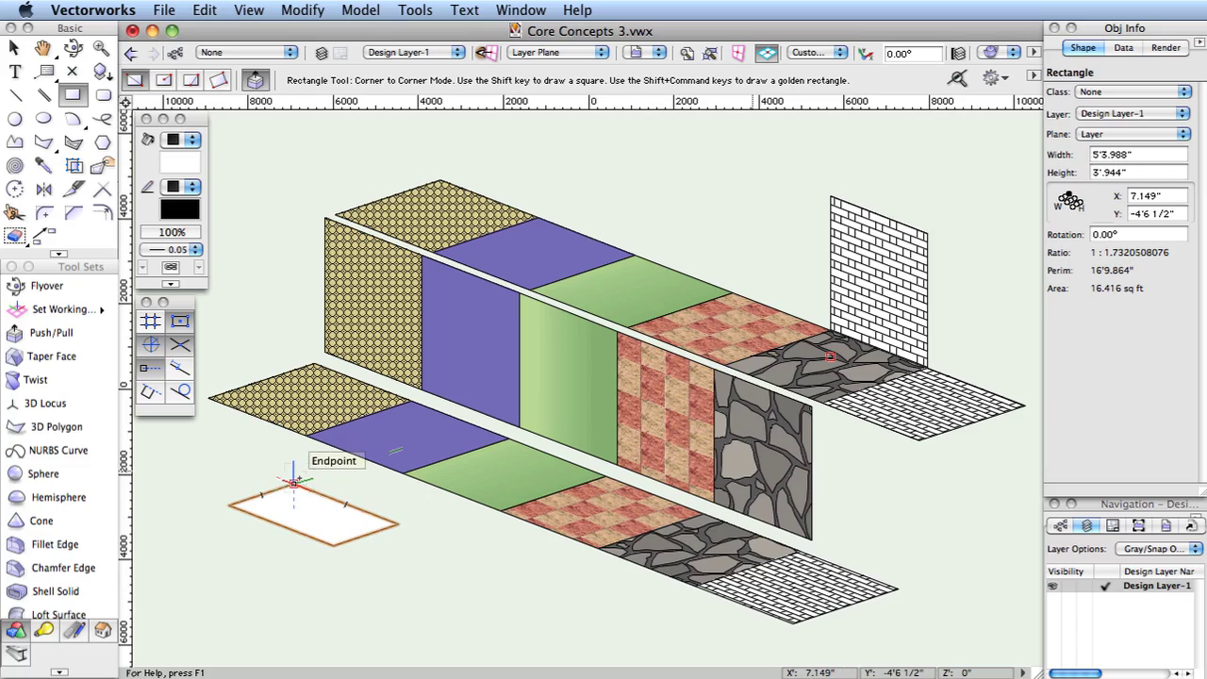
click(299, 452)
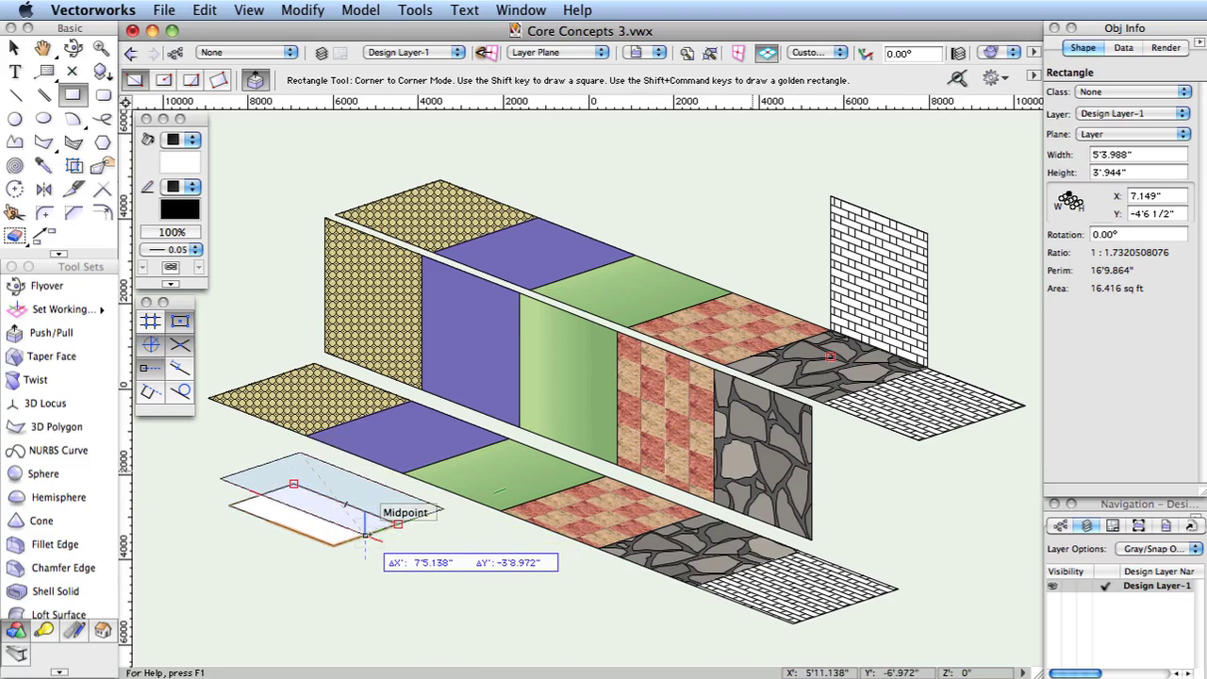
click(399, 555)
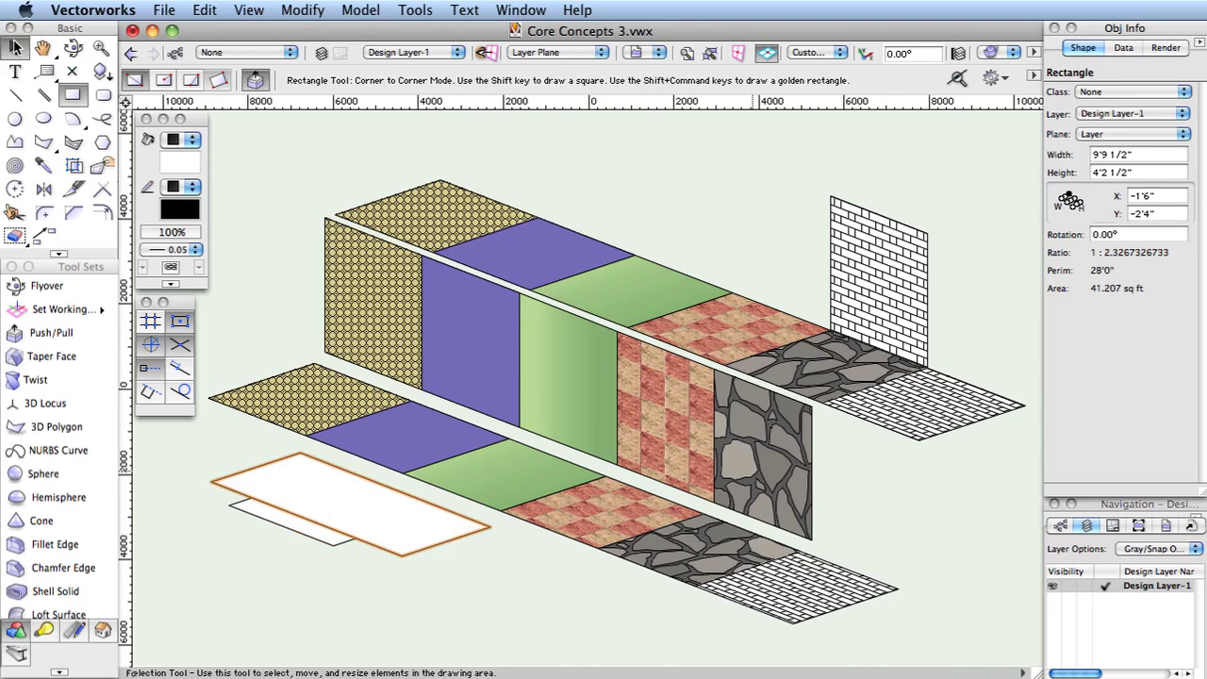
click(15, 47)
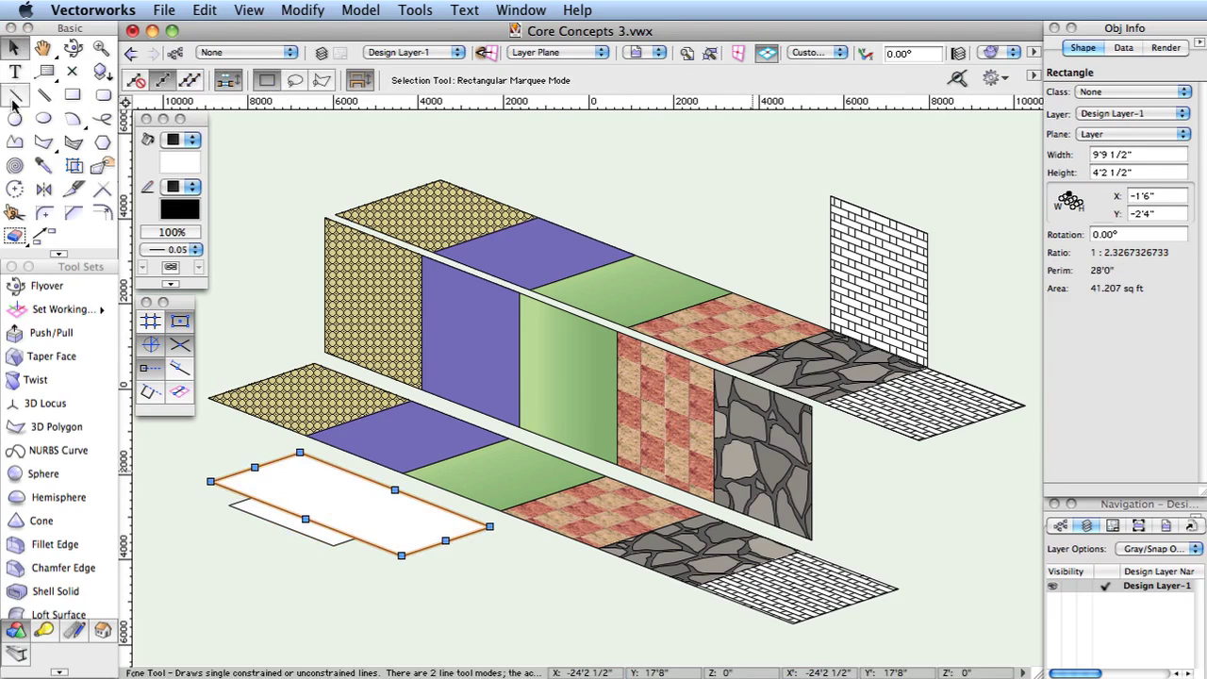
Recreate the tilted working plane from the stone panel's upper corner, the lower row's checker-stone corner and the upper green-checker corner
click(102, 118)
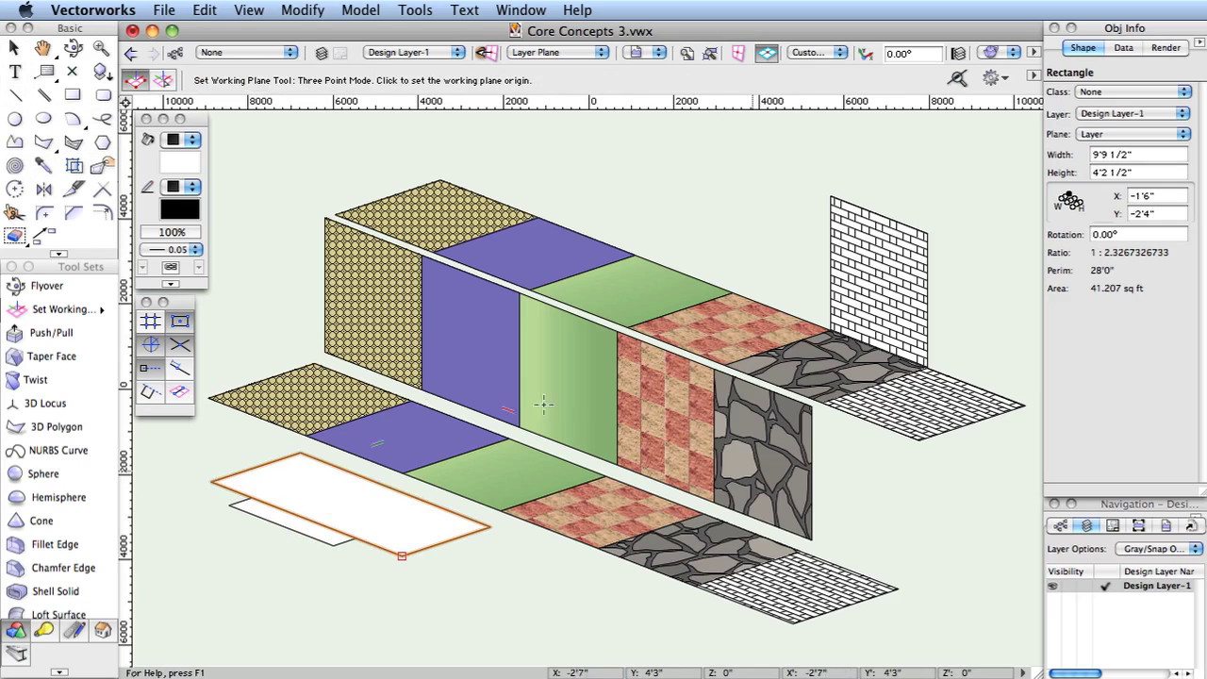
click(715, 369)
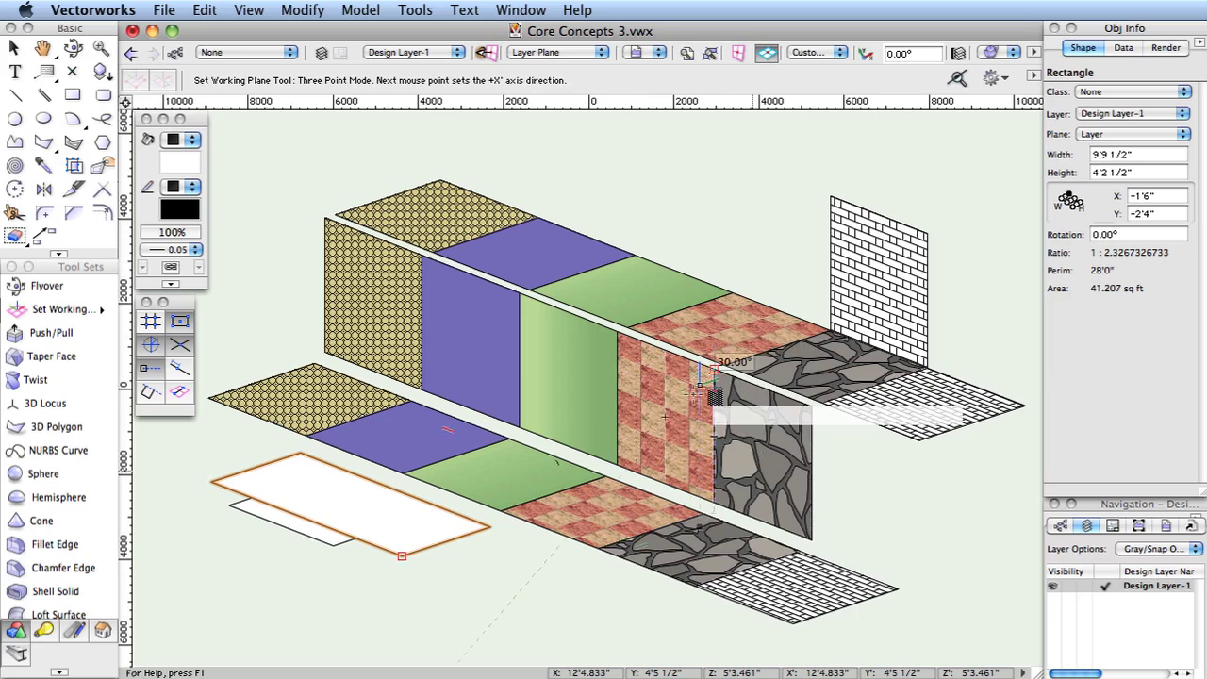
click(597, 547)
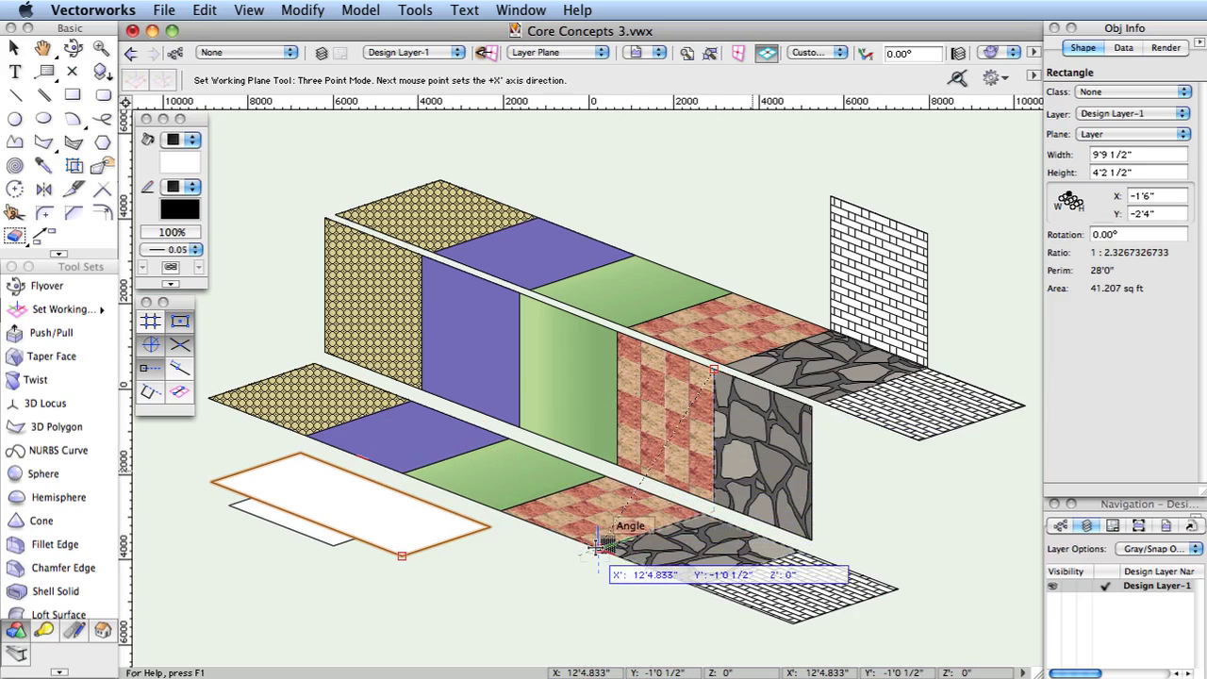
click(610, 323)
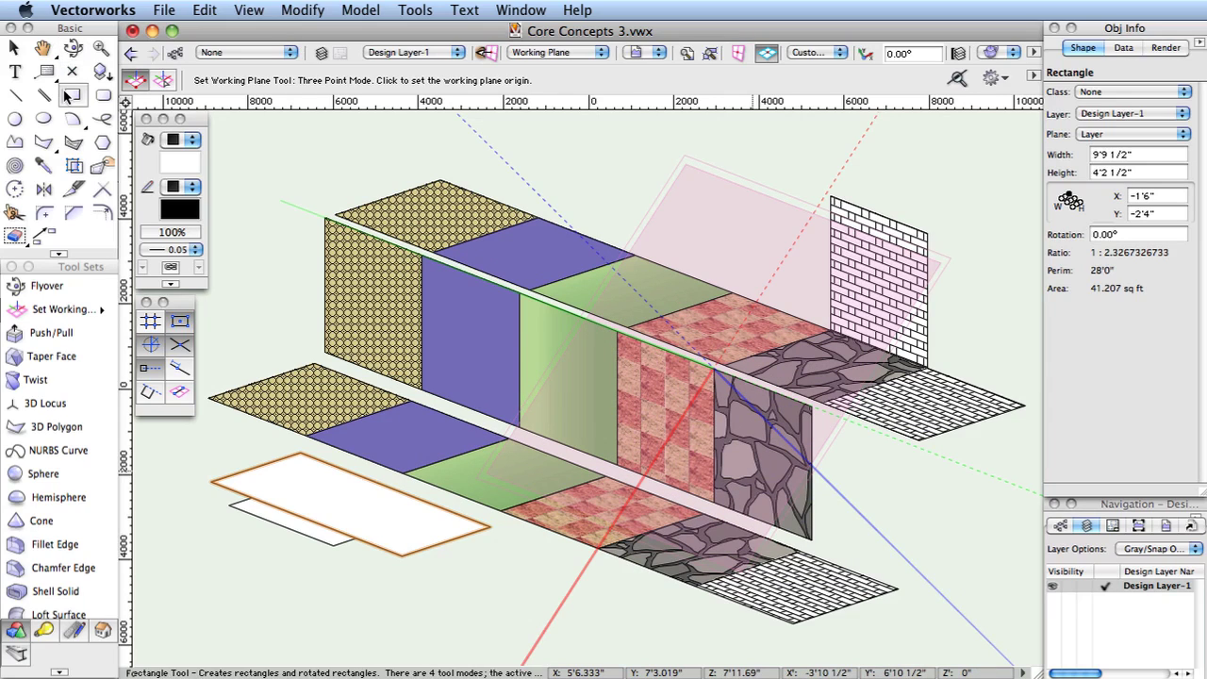
Save the current tilted working plane under the name Roof Plane and check the list of available planes
click(361, 9)
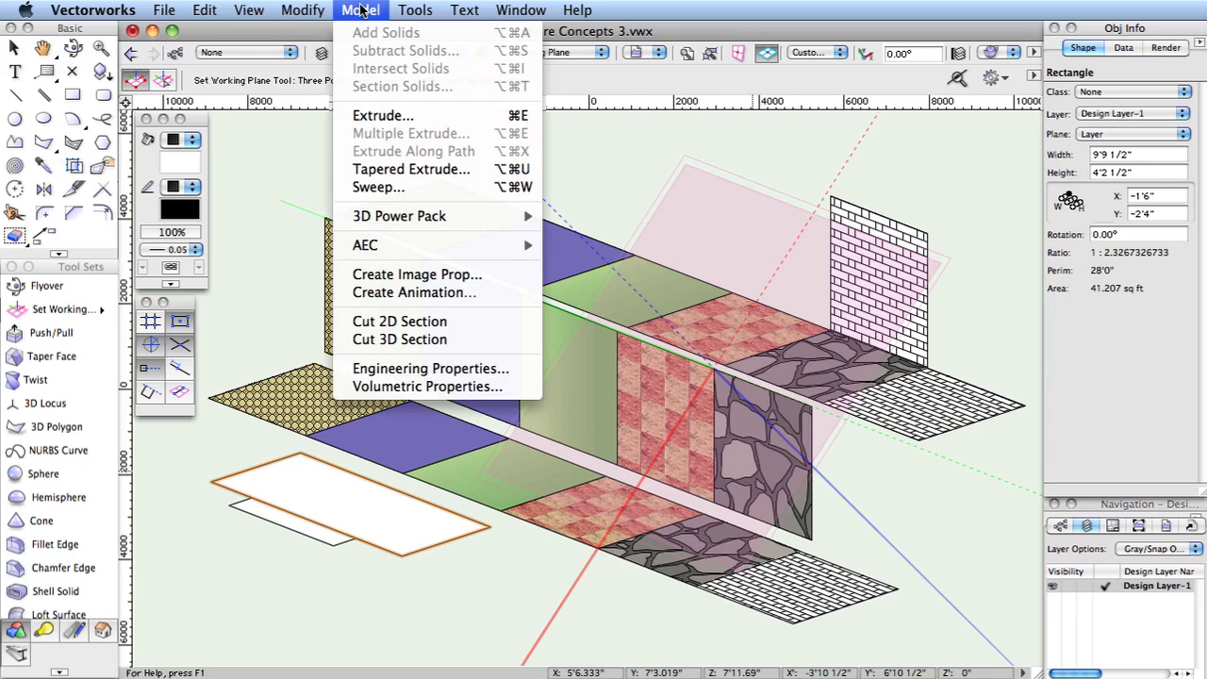
mouse_move(300, 9)
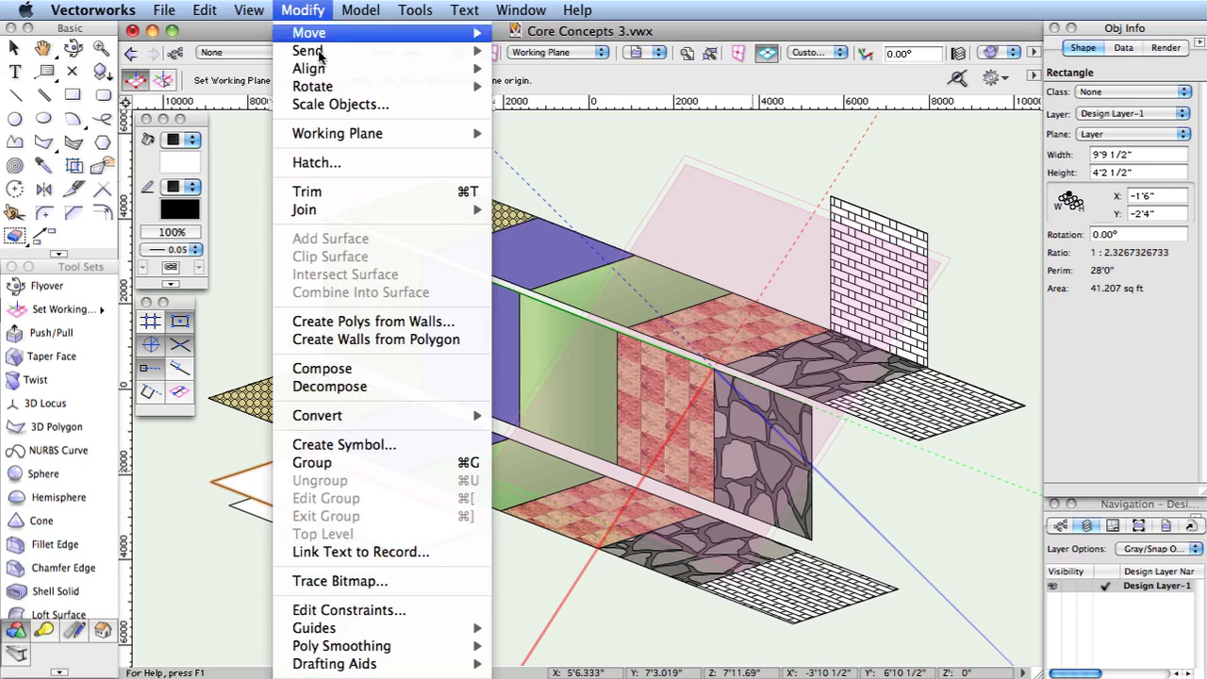
mouse_move(339, 134)
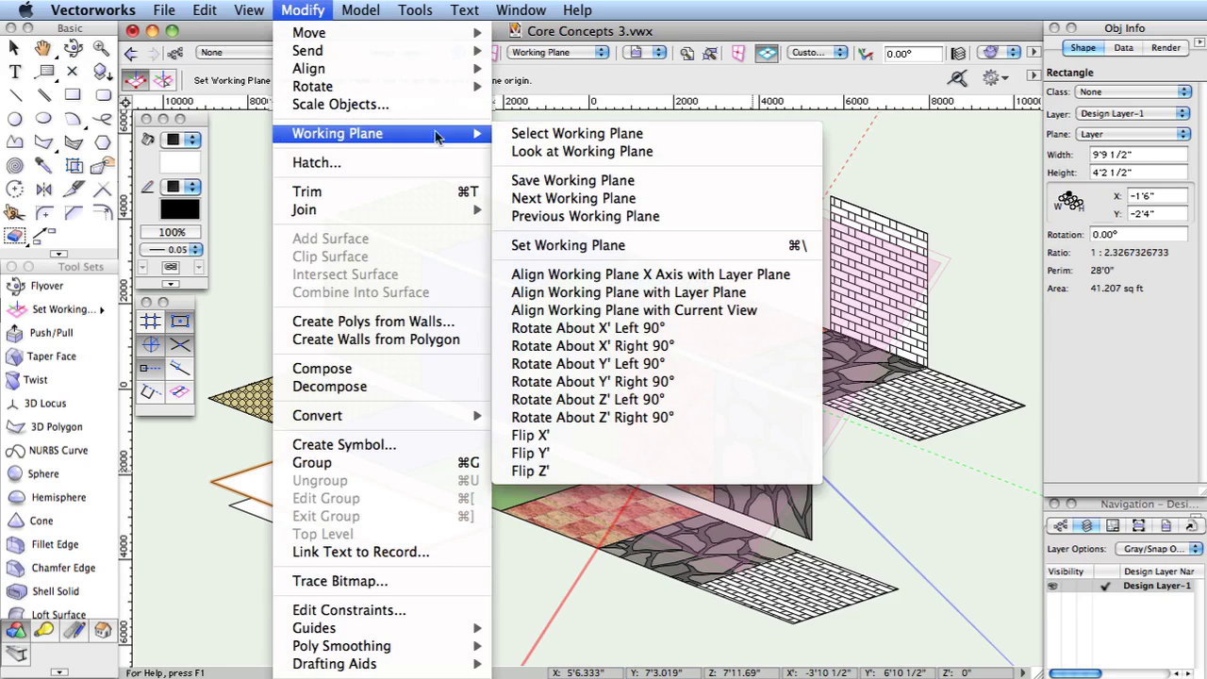
click(688, 179)
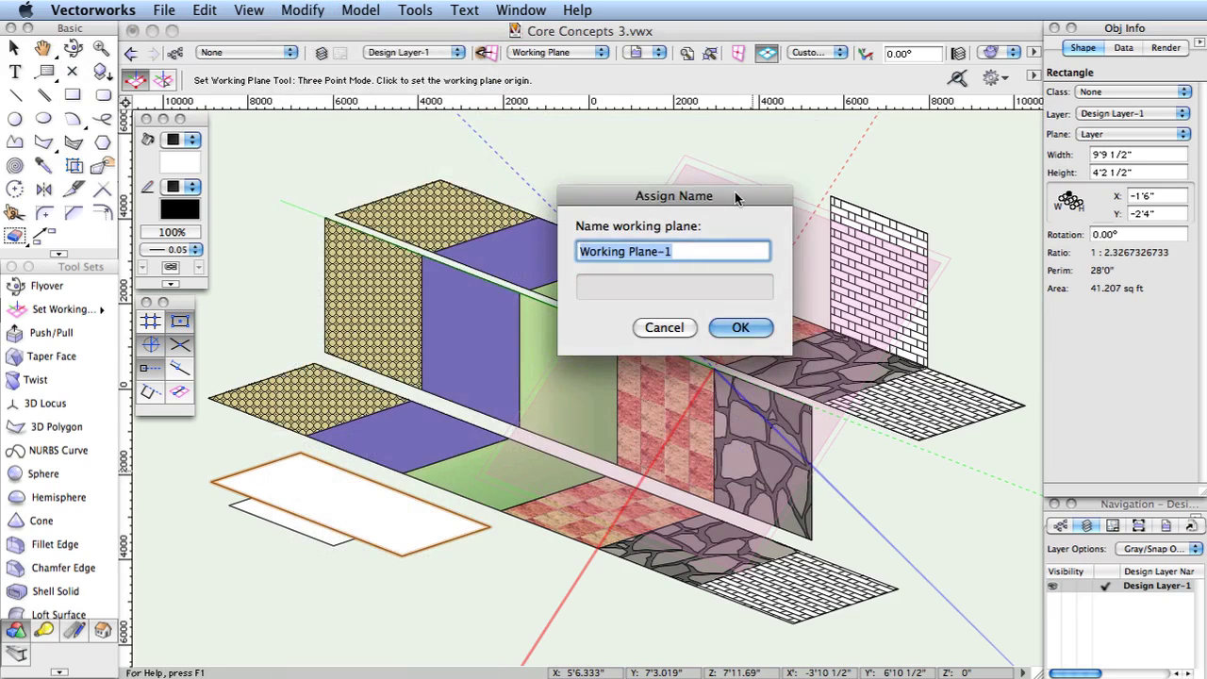
text(Roo)
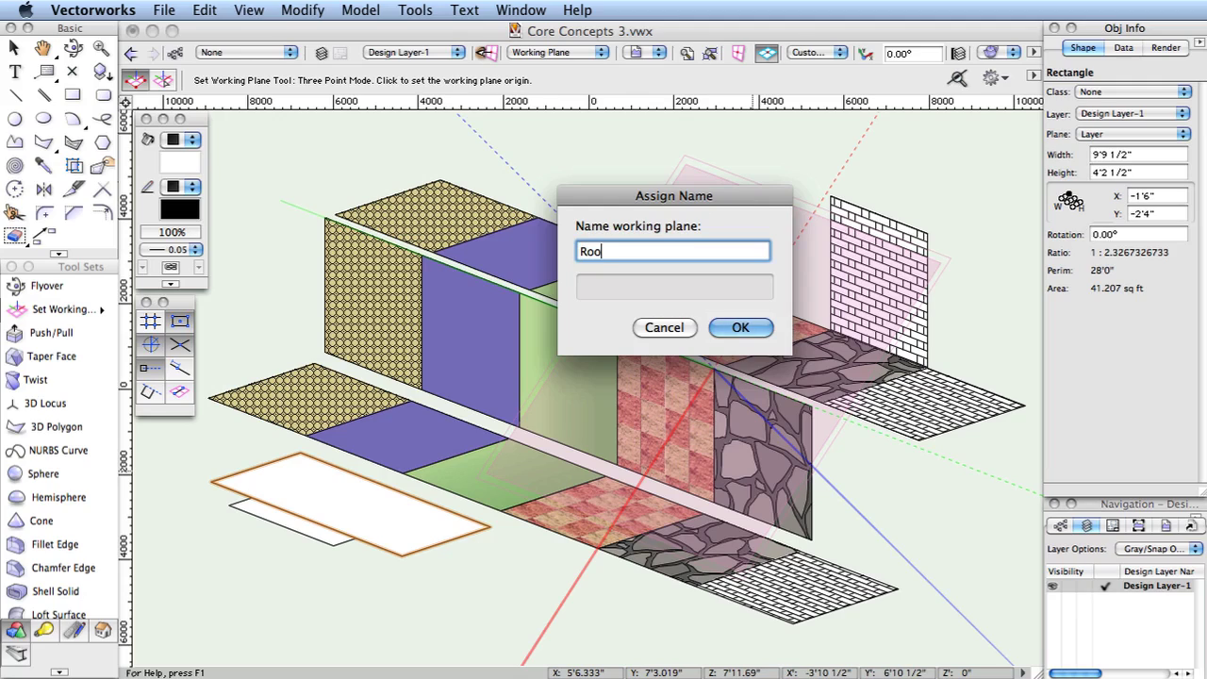
text(f Plane)
click(740, 327)
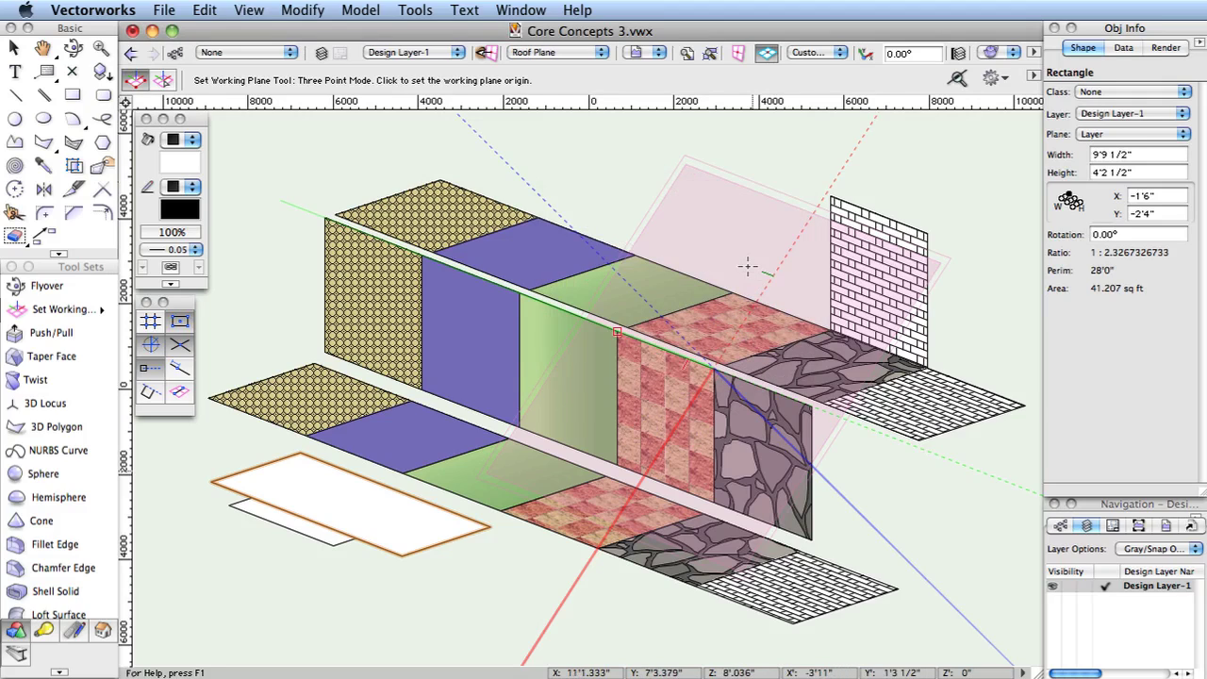
click(565, 54)
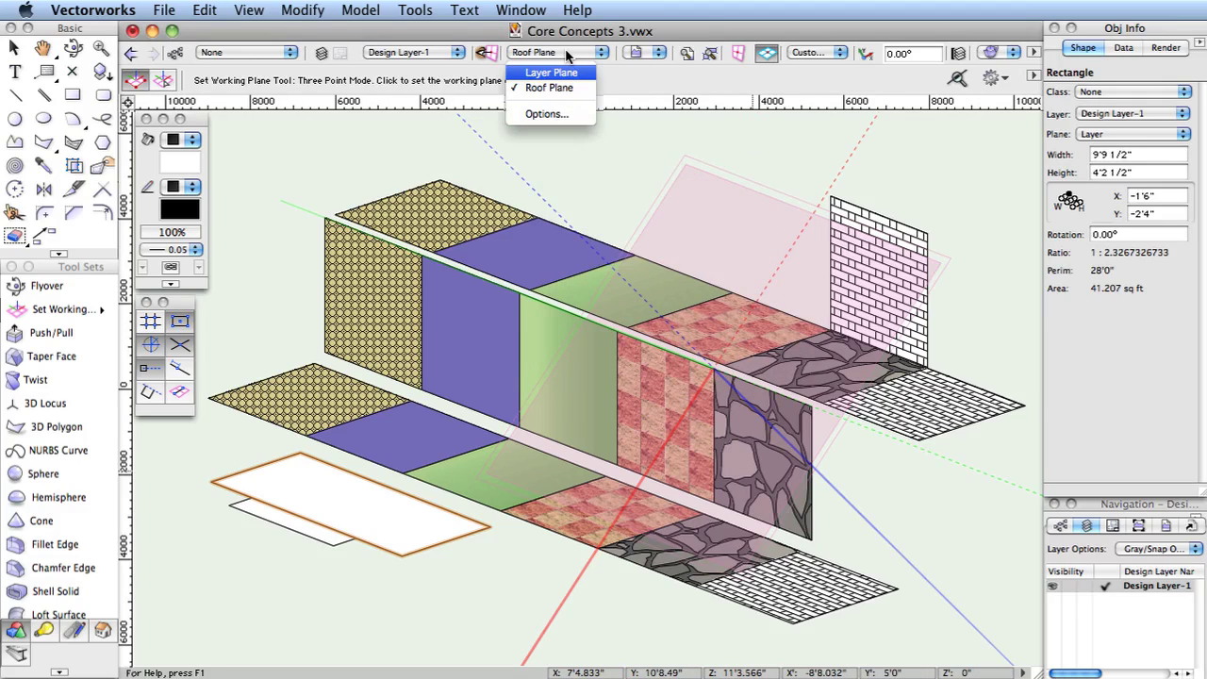
click(569, 52)
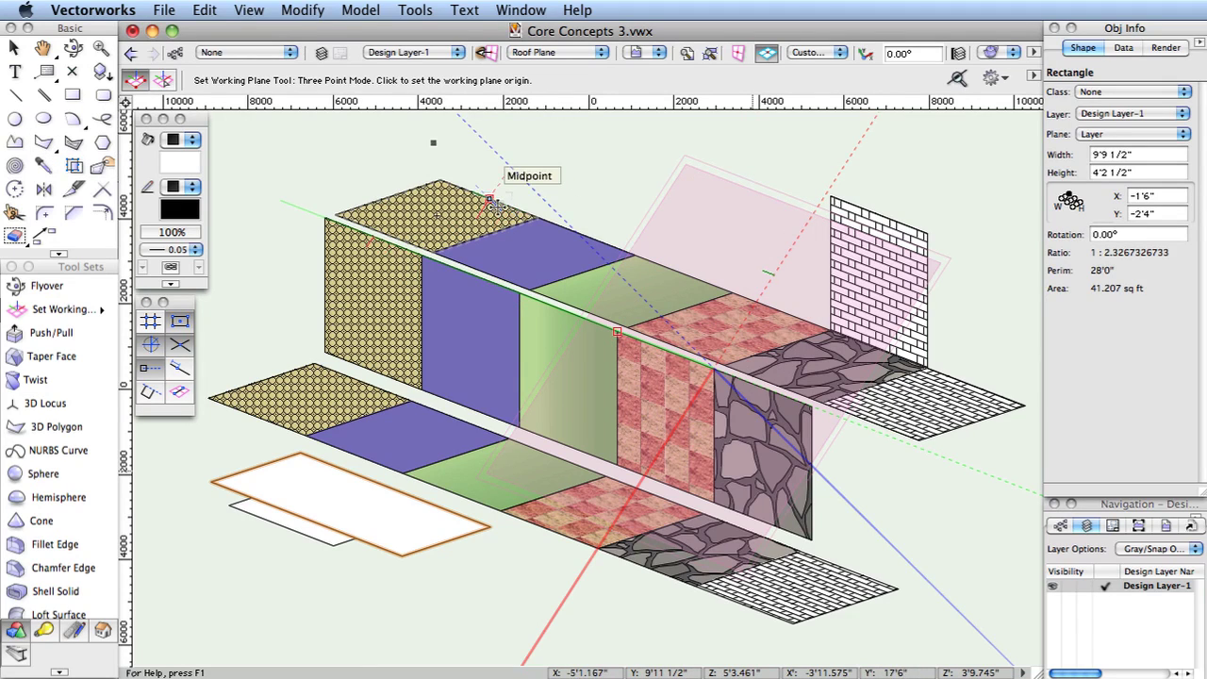
On the Roof Plane, draw a rectangle about 1'5.3" by 2'6" over the upper blue panel and one about 2'2" by 5'0" over the upper green panel
click(73, 94)
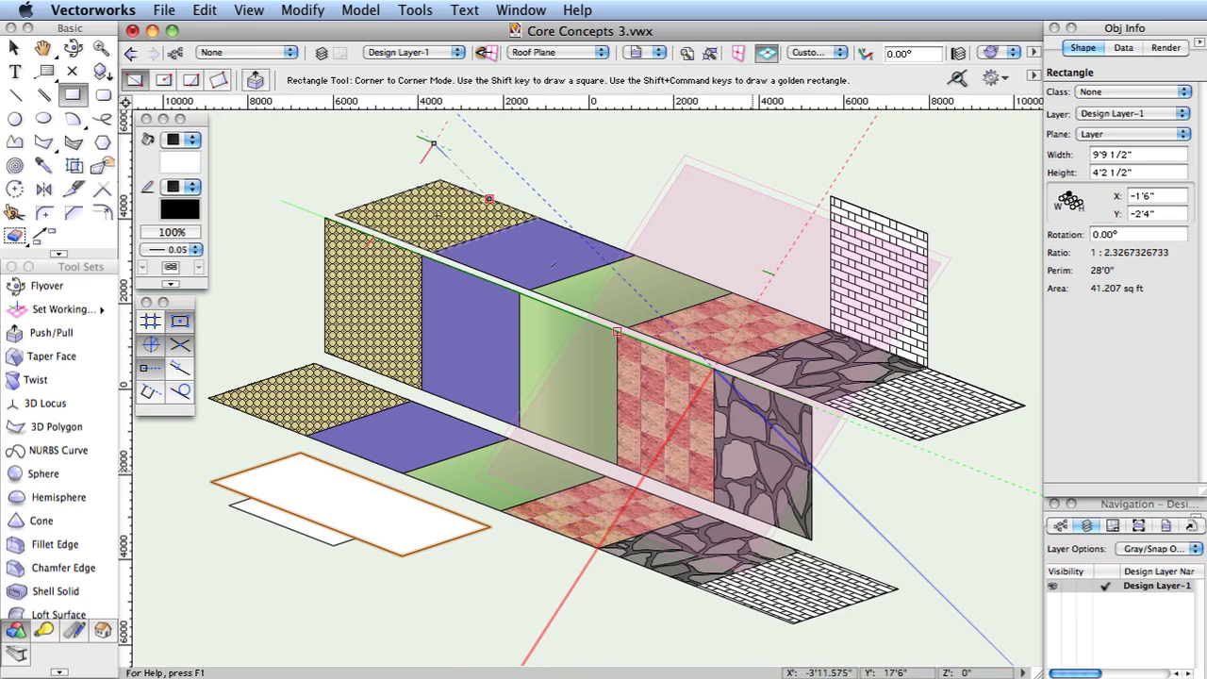
click(534, 255)
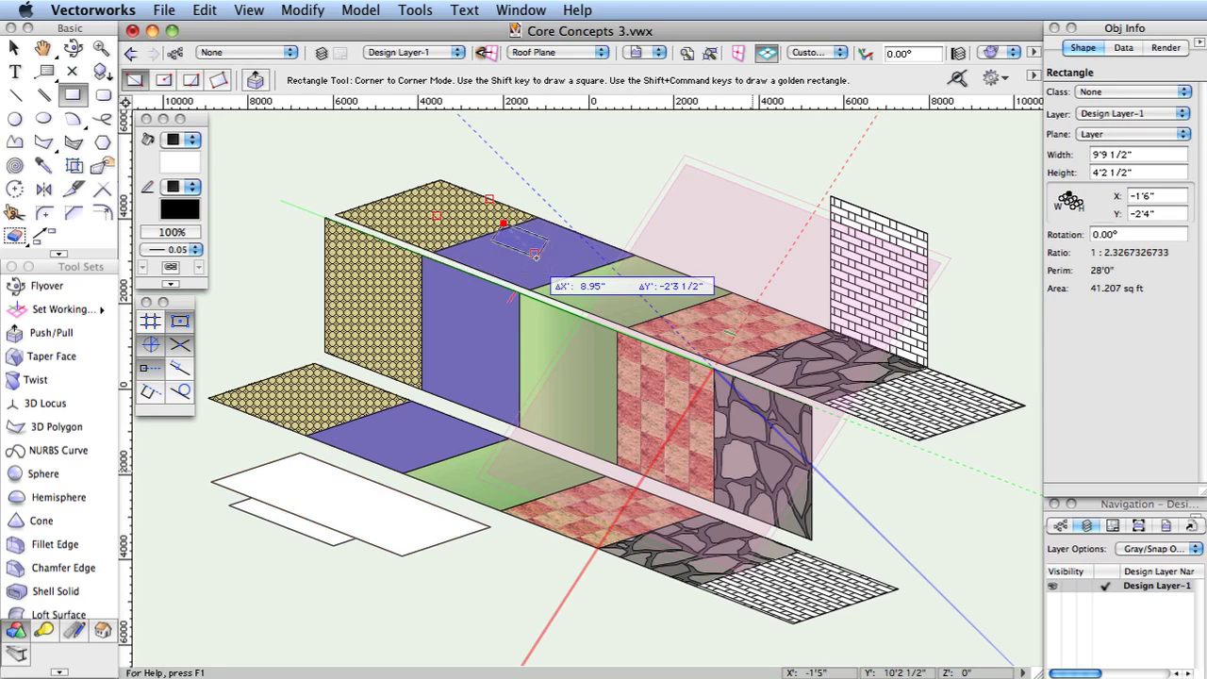
click(518, 292)
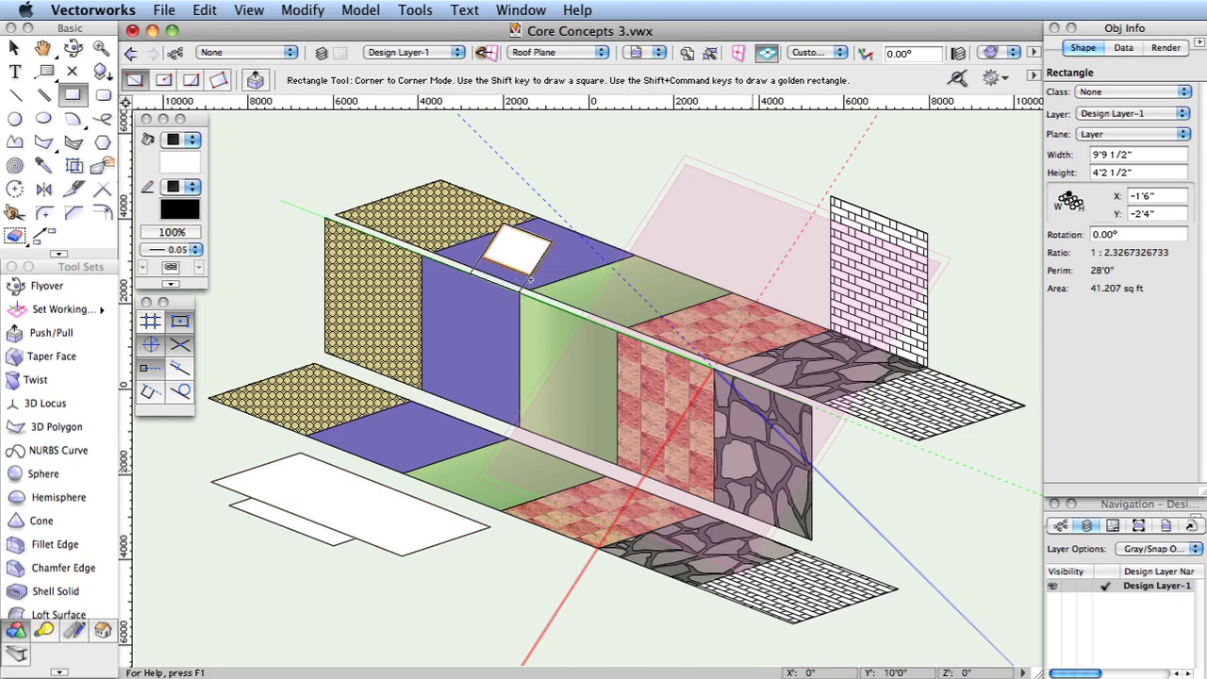
click(601, 260)
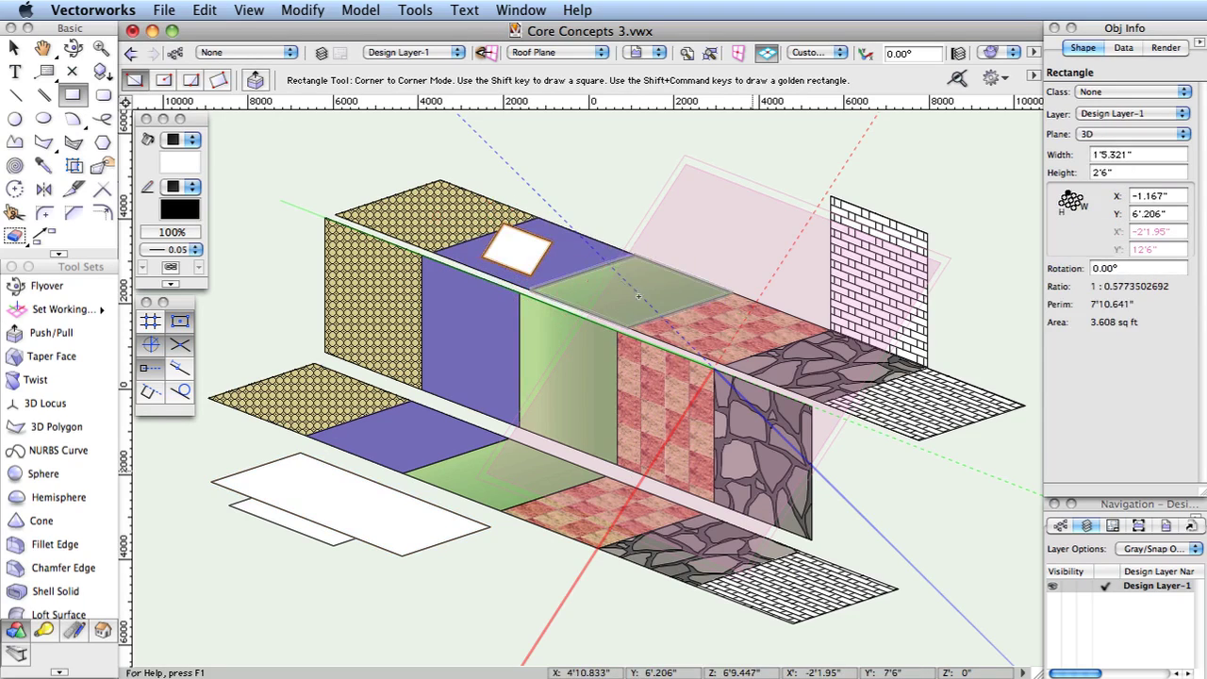
click(665, 347)
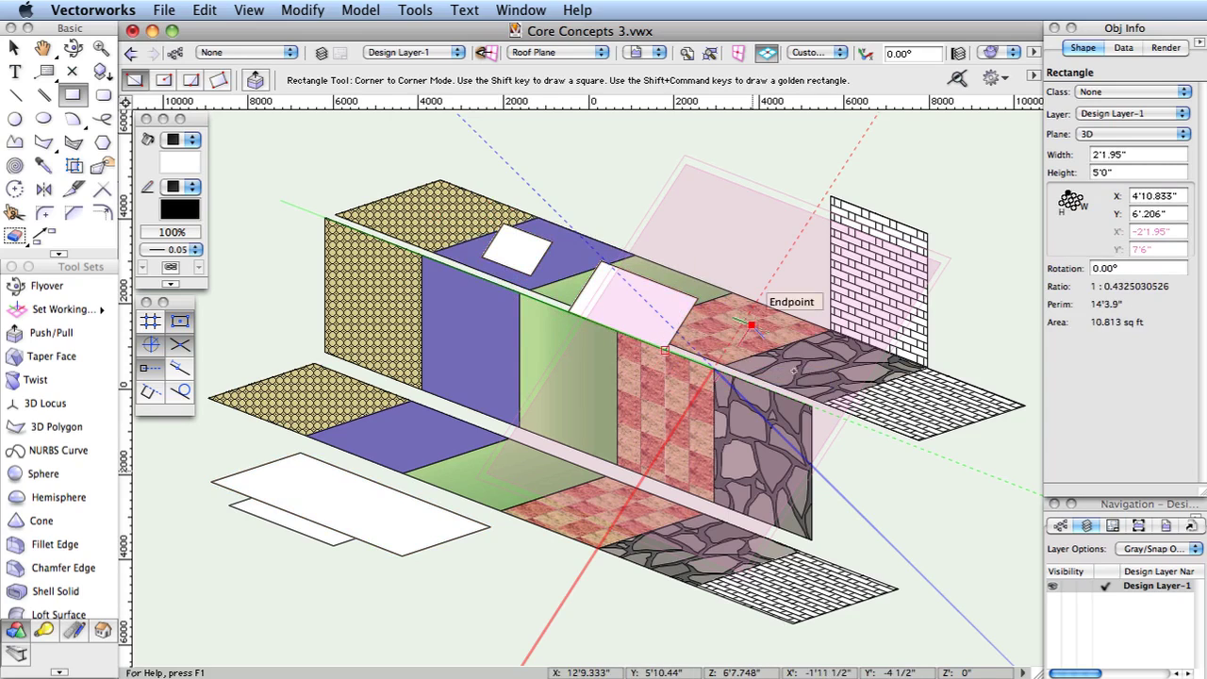
On the Roof Plane, draw a rectangle about 1'11.5" by 3'4.7" over the checker-stone boundary and one about 2'1.8" by 3'8.7" near the brick panel
click(756, 326)
click(786, 397)
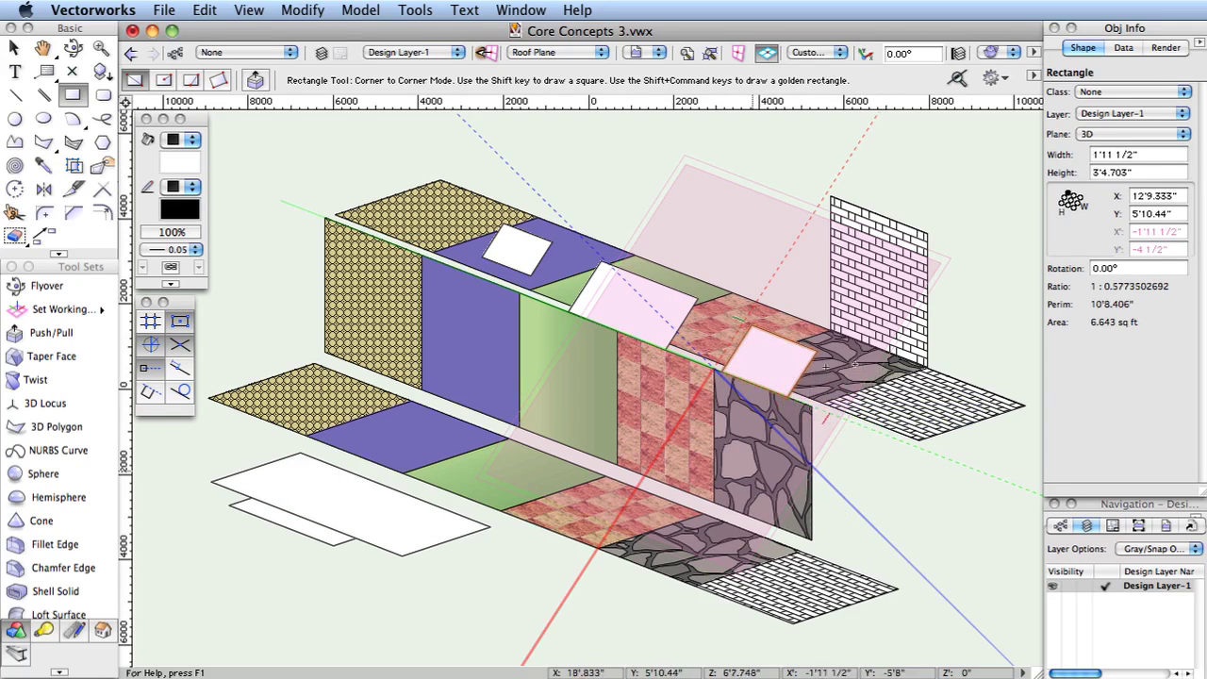
click(851, 362)
click(896, 440)
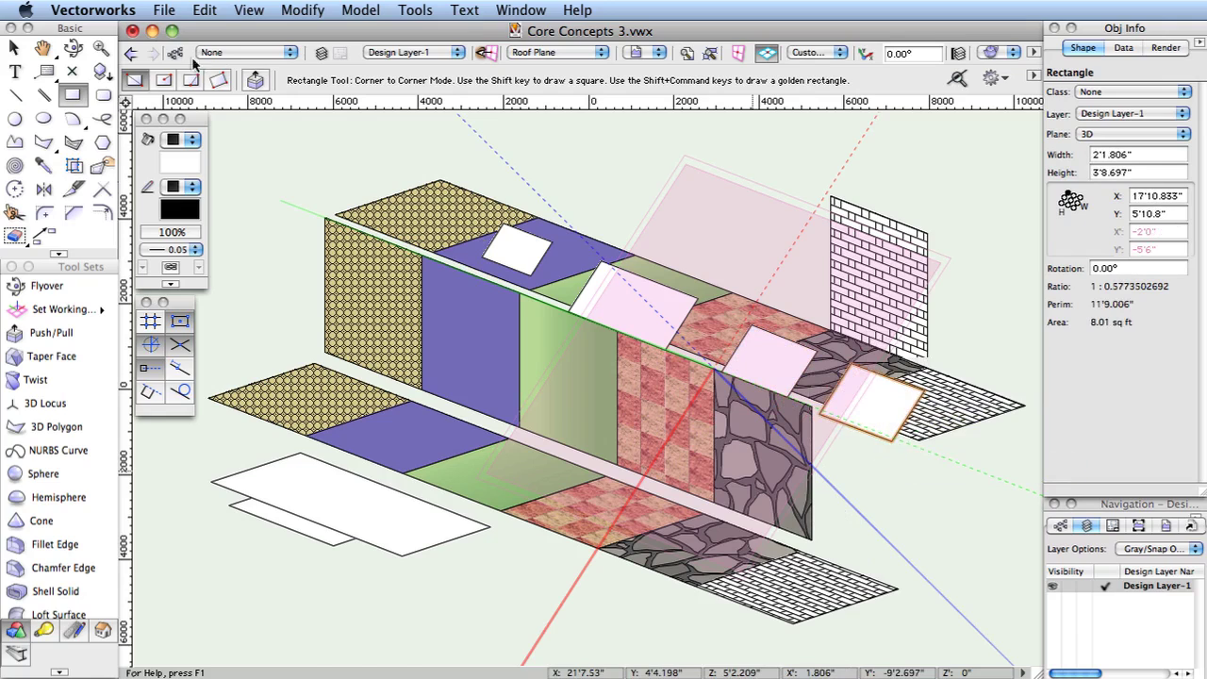
Place two copies of the green-panel rectangle farther up the Roof Plane slope, and select the larger white layer-plane rectangle
click(13, 47)
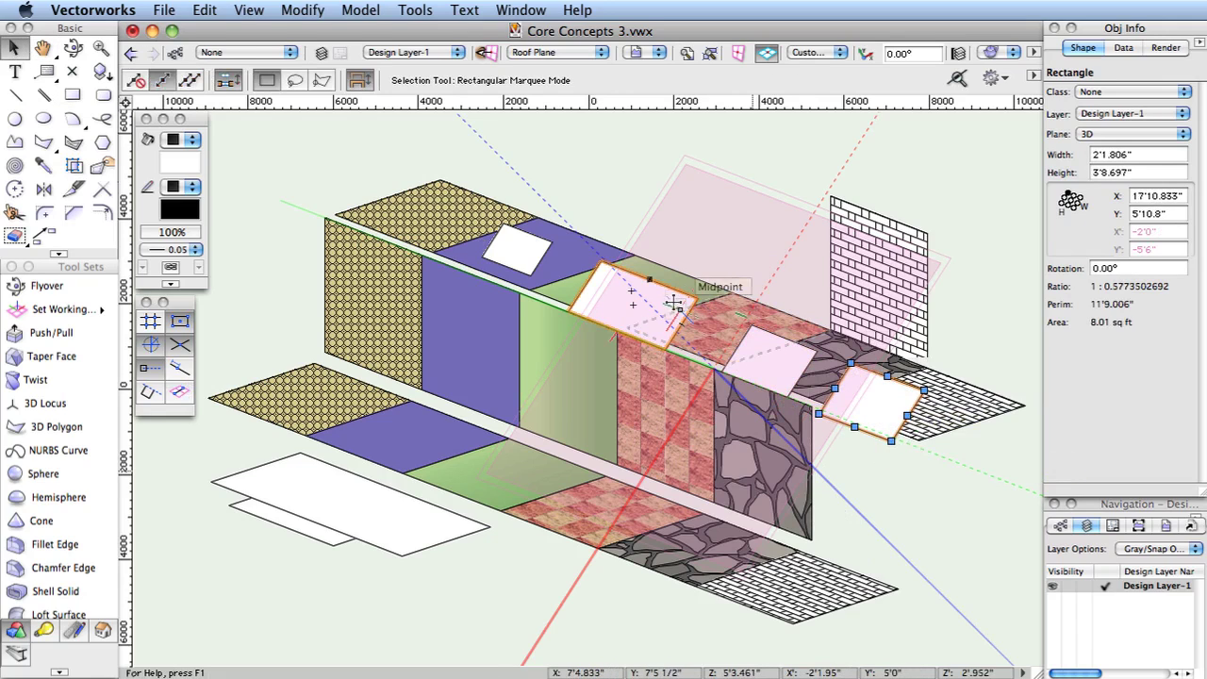
drag(672, 300, 757, 199)
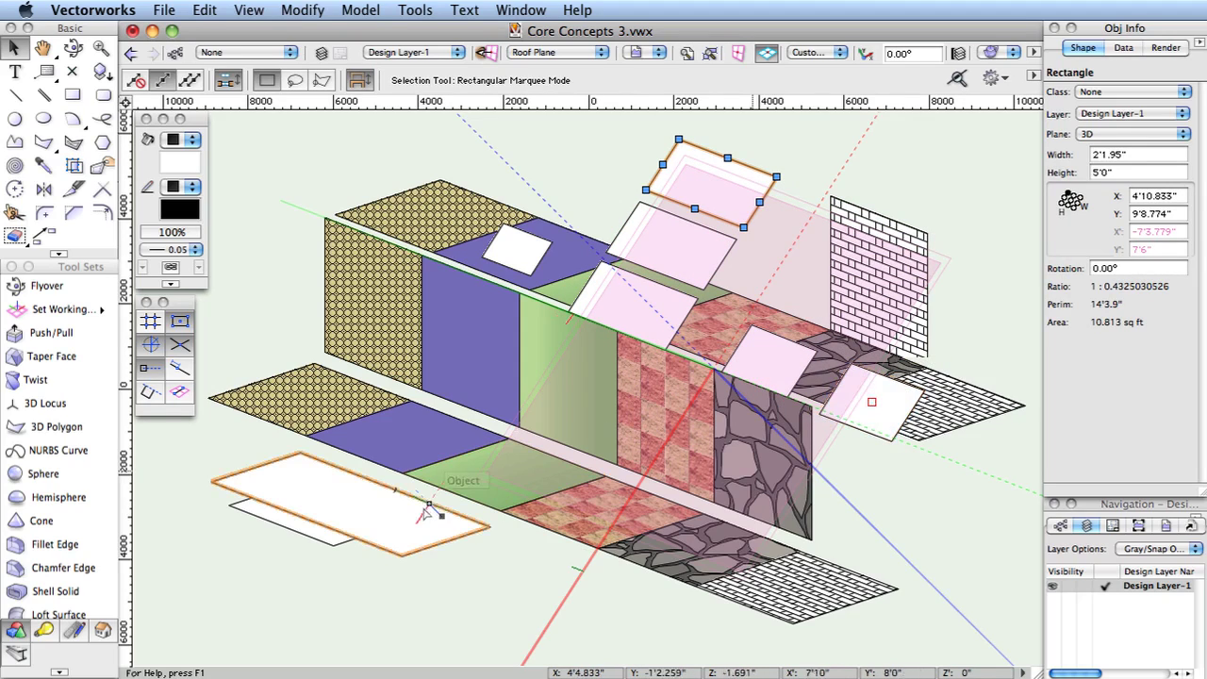
click(459, 510)
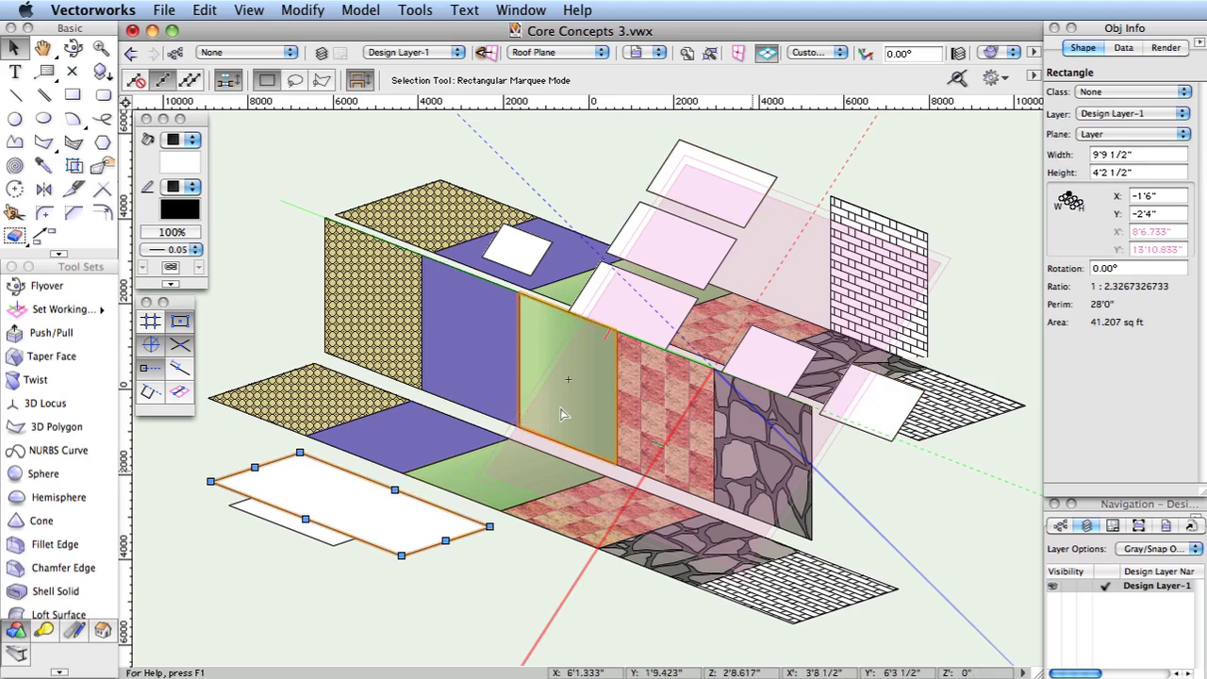
drag(471, 514, 408, 529)
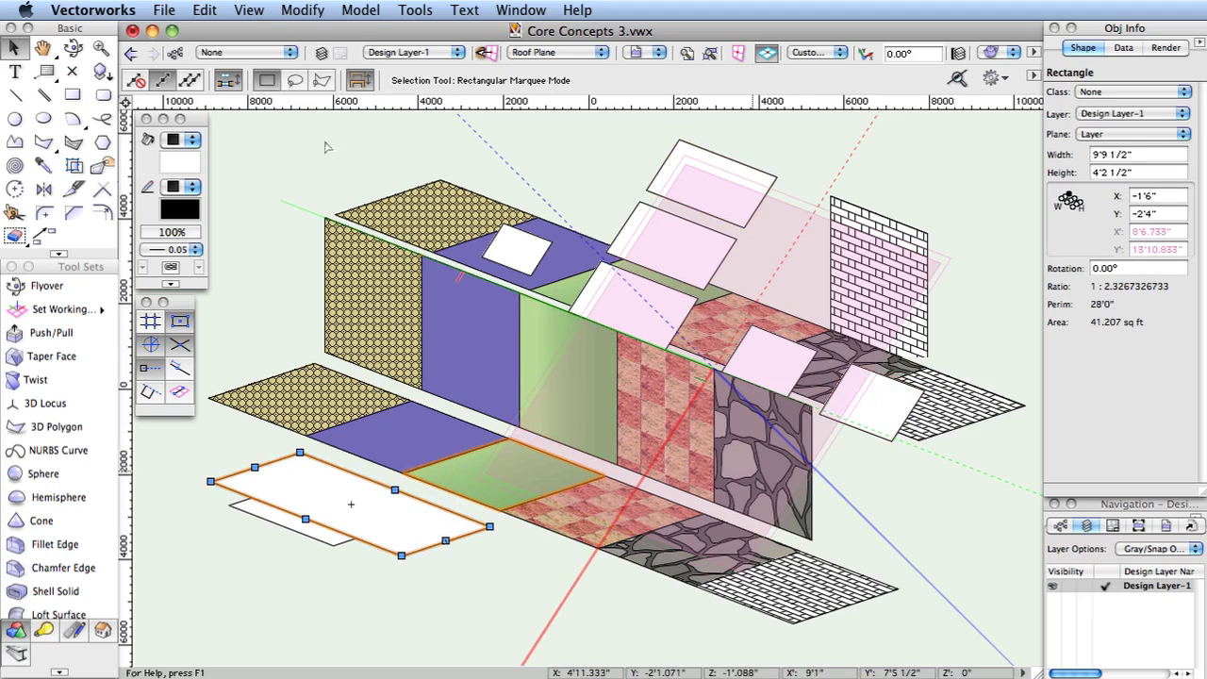
Orbit the model slightly, turn on the Rectangle tool's push/pull mode and review the active plane choices it offers
click(73, 47)
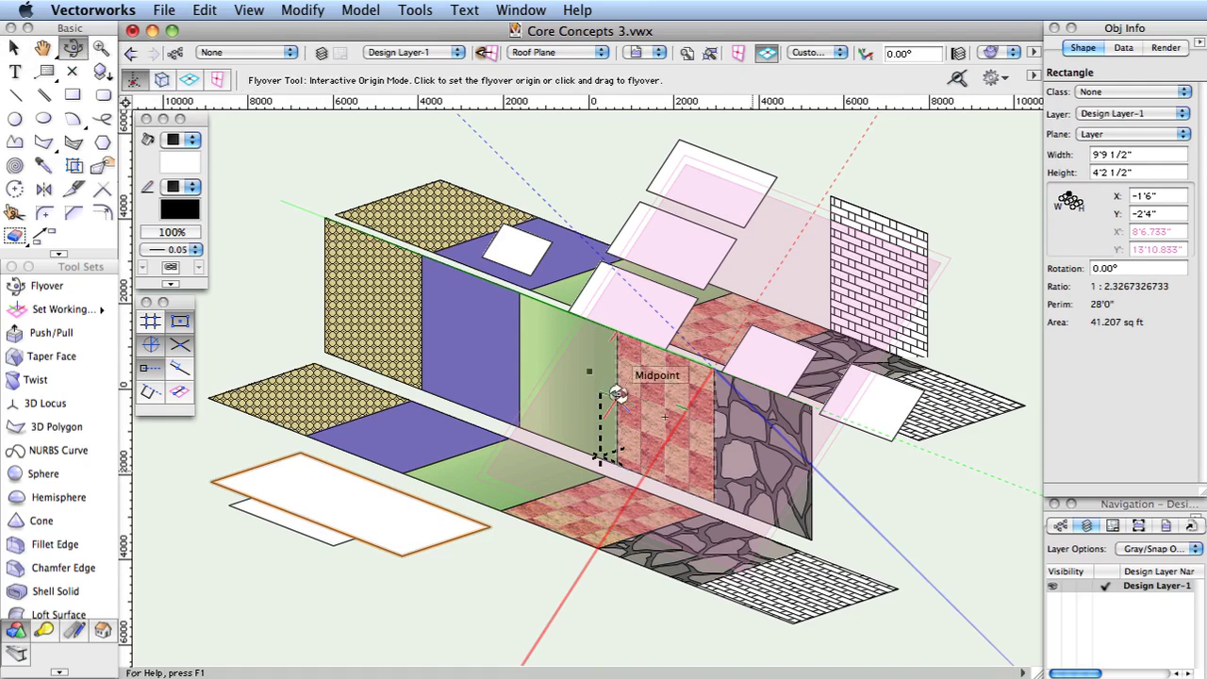
mouse_move(619, 399)
mouse_down()
mouse_move(633, 409)
mouse_move(579, 414)
mouse_move(630, 414)
mouse_move(627, 405)
mouse_up()
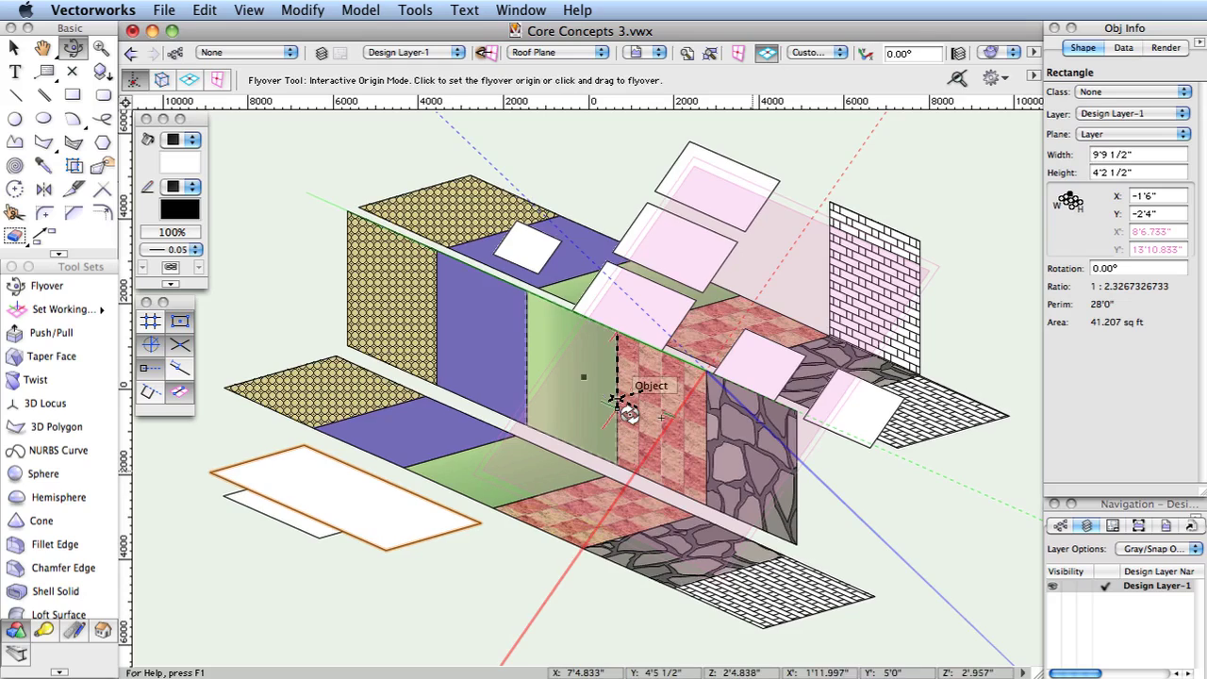
click(74, 96)
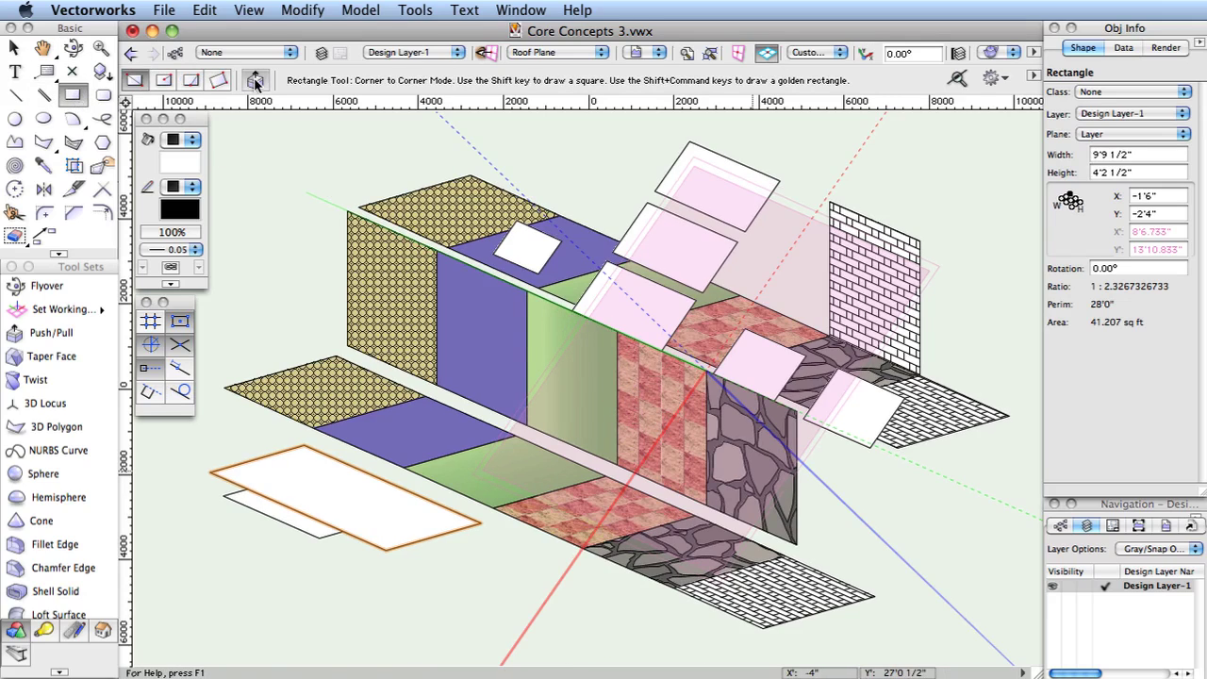
click(254, 81)
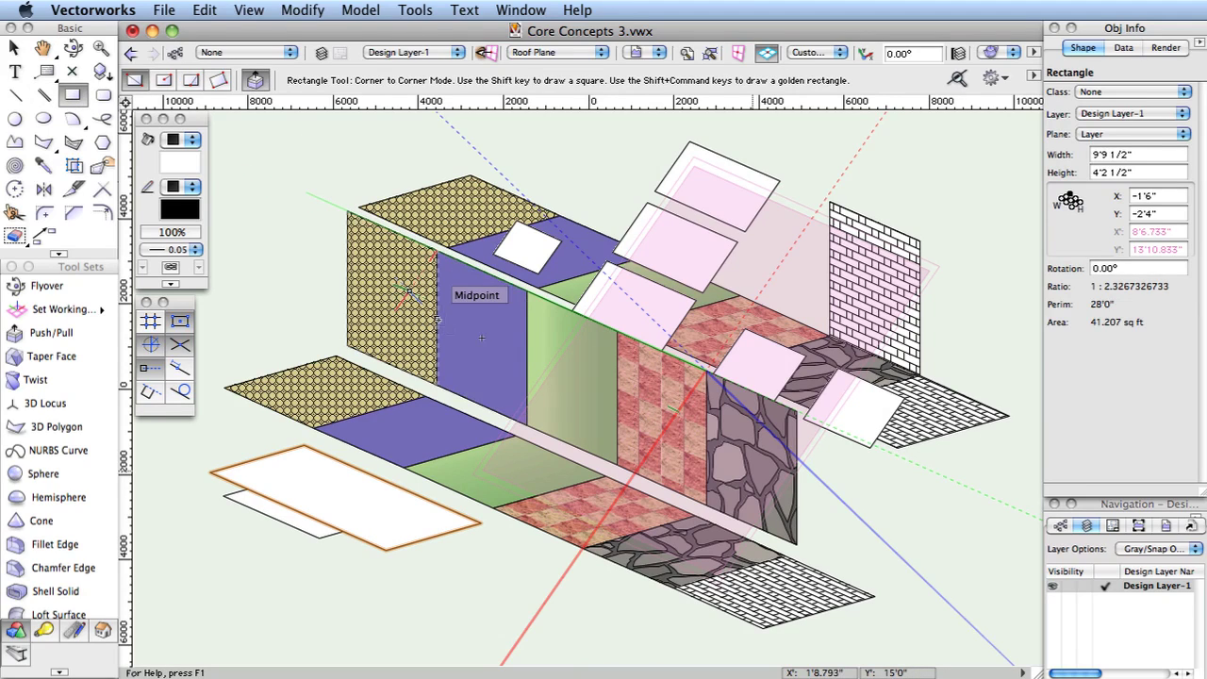
click(557, 53)
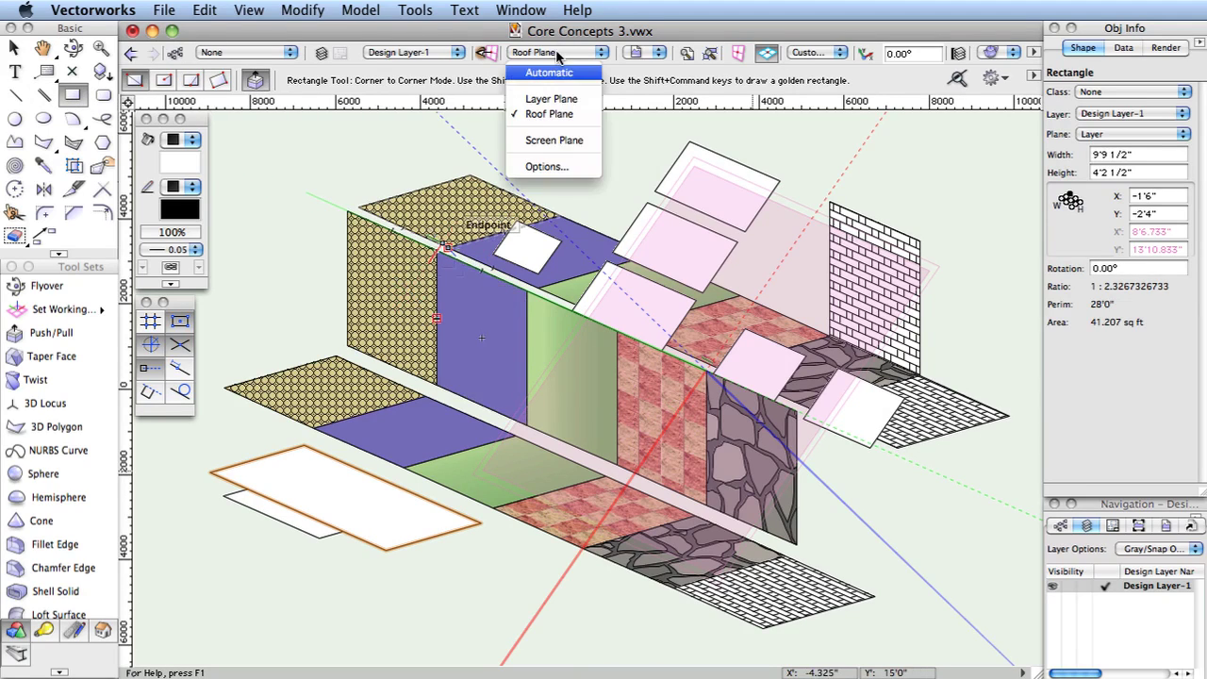
key(Escape)
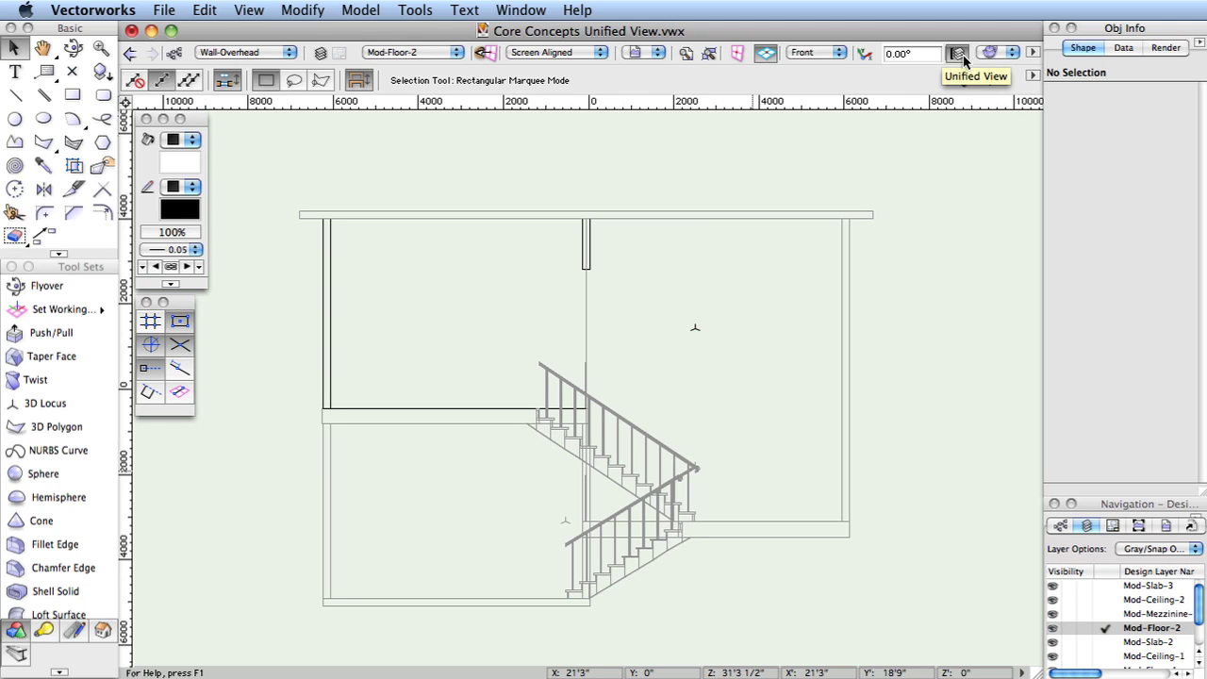
In the Core Concepts Unified View file, orbit the building from the front view to an angled 3D view
click(959, 55)
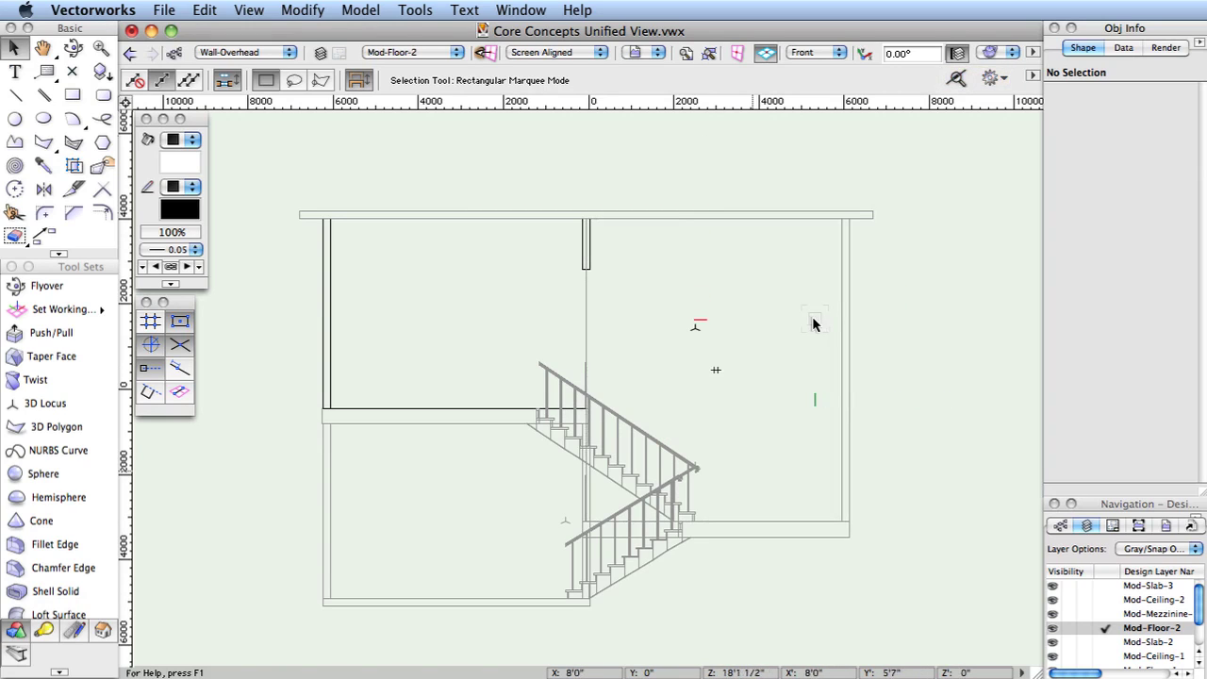
click(72, 47)
drag(637, 424, 545, 462)
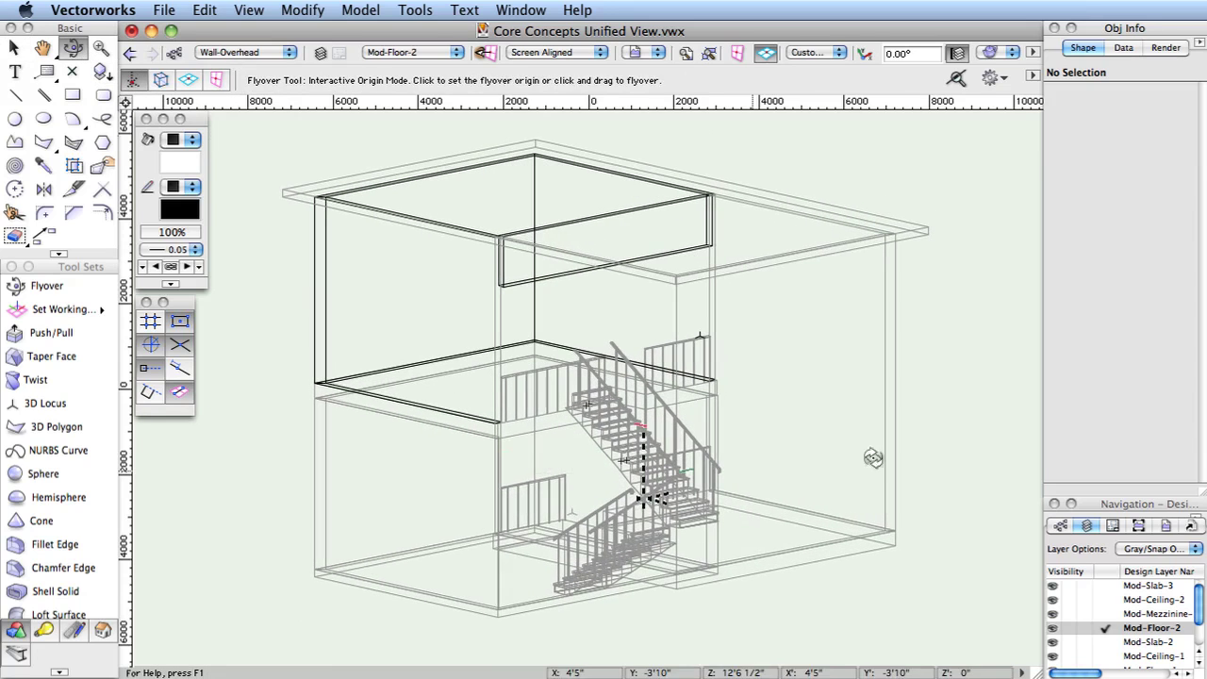
Make Mod-Slab-2, Mod-Ceiling-1, Mod-Floor-1, Mezzinine and Mod-Slab-1 the active design layer in turn to examine the objects on each
click(1105, 640)
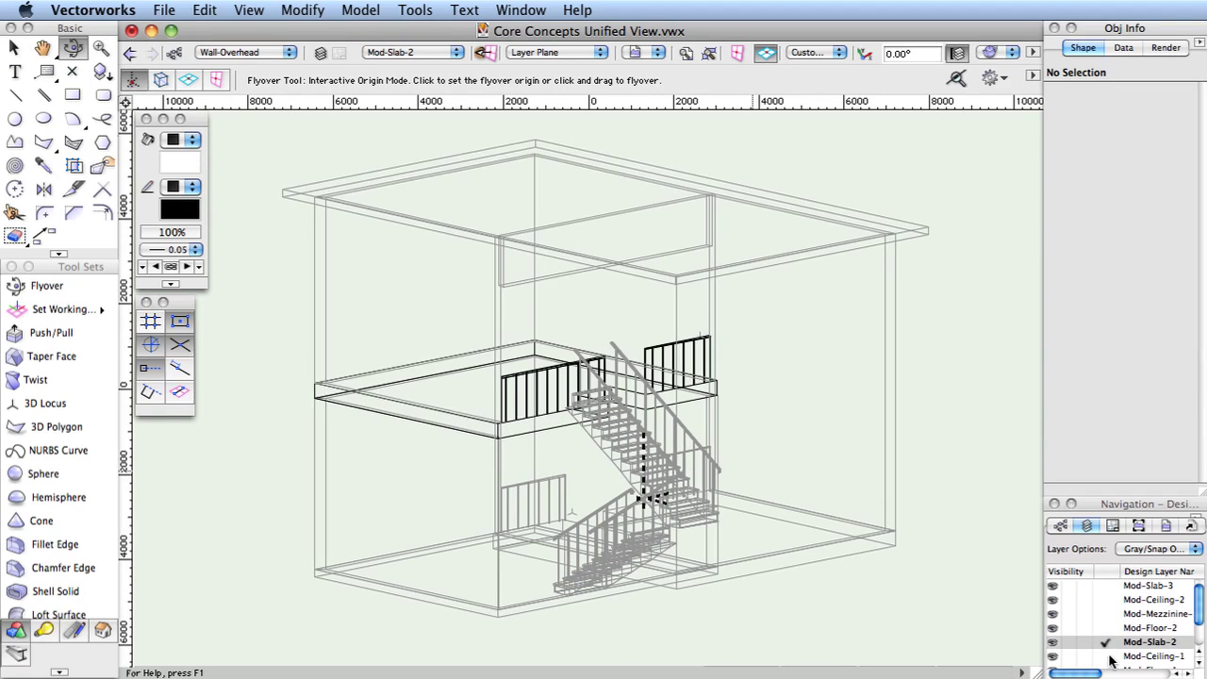
click(1106, 655)
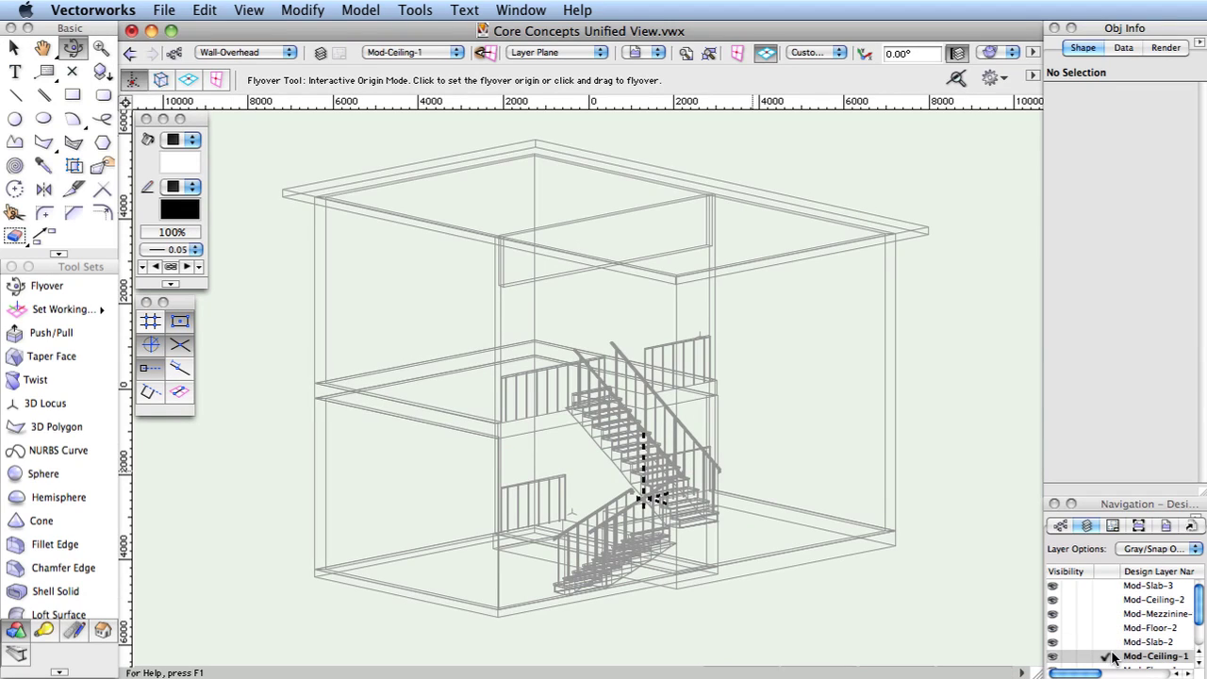
scroll(1113, 650, down, 3)
click(1107, 632)
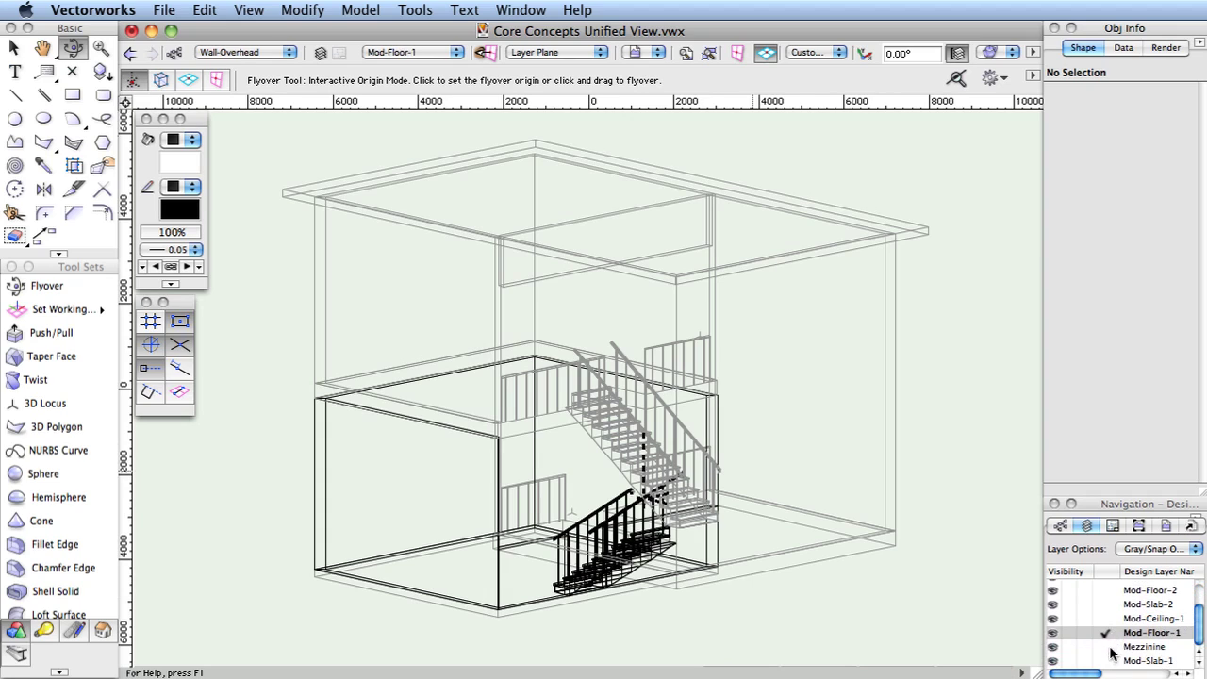
click(1108, 647)
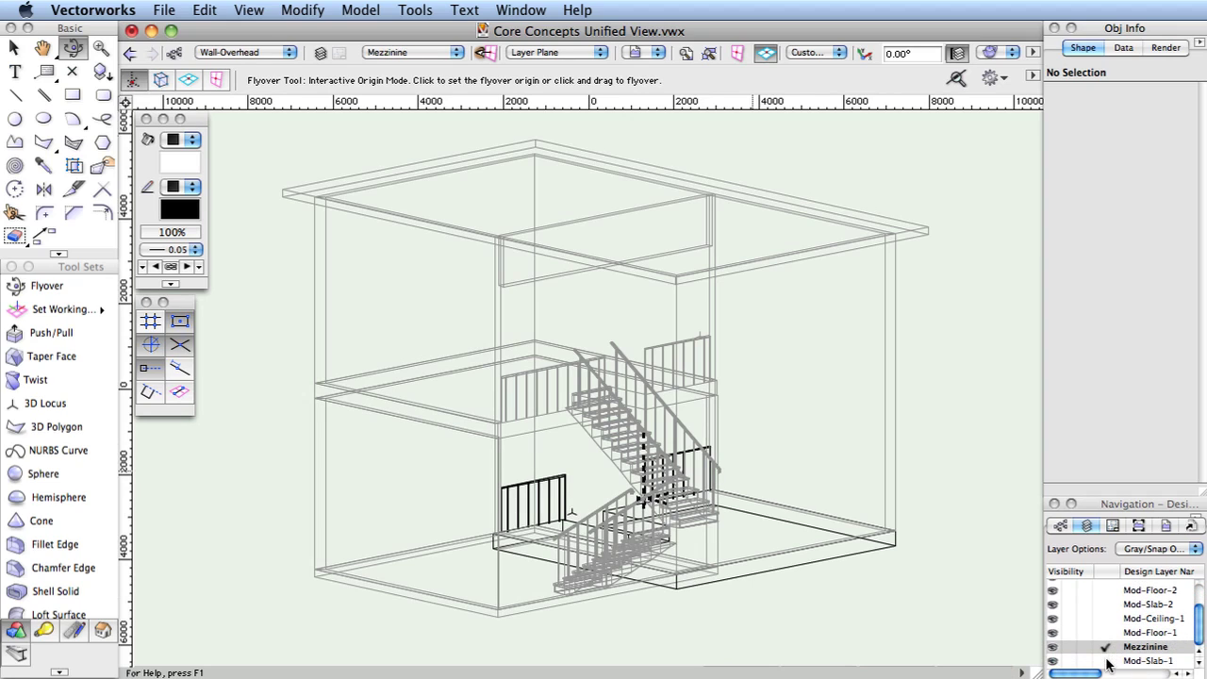
click(1108, 660)
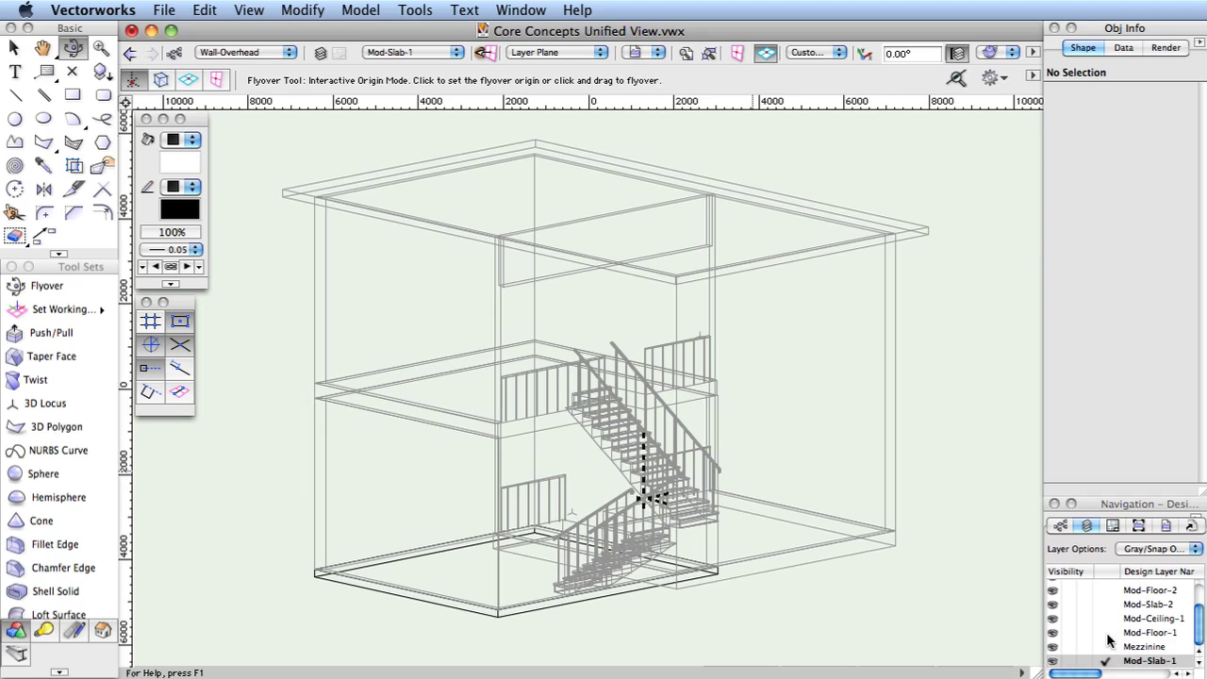
Make Mod-Floor-1 the active design layer and switch the building to the Front view
click(1107, 632)
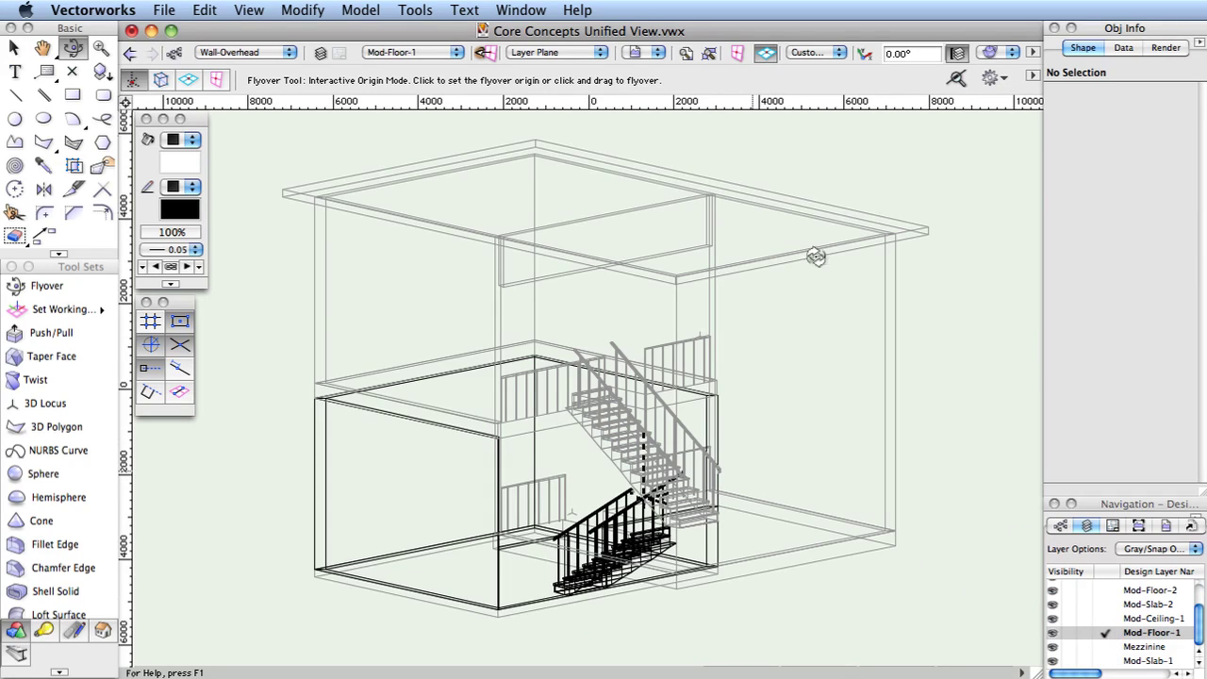
click(825, 52)
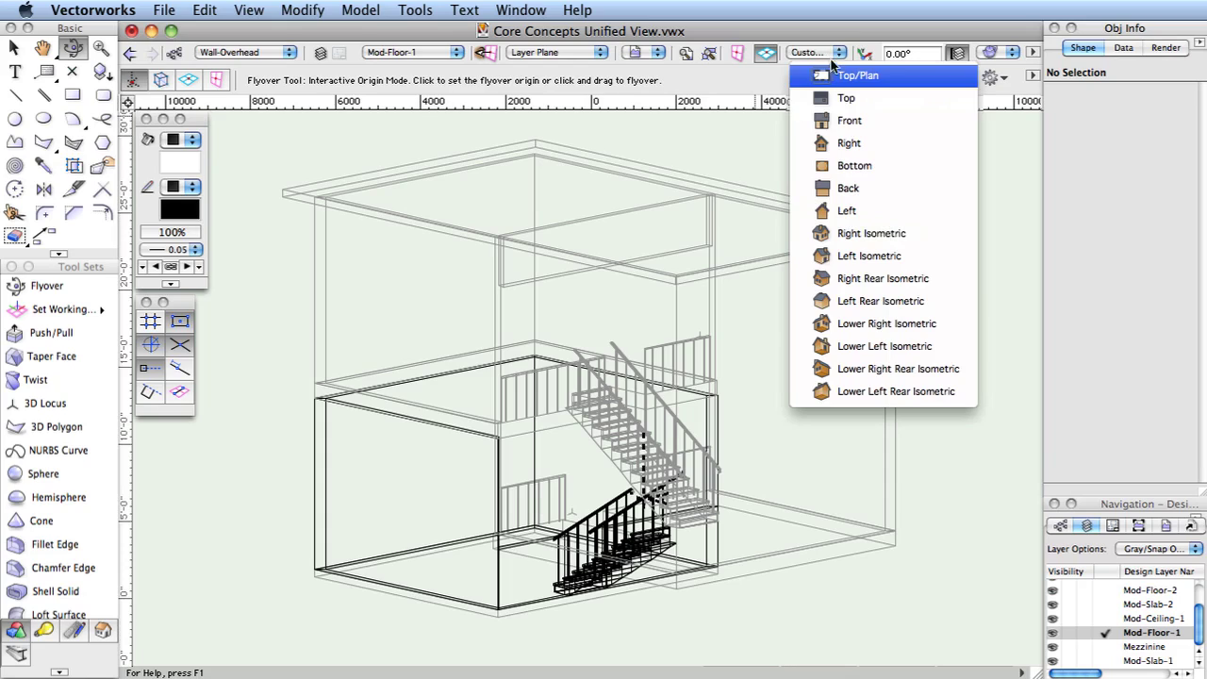
click(843, 120)
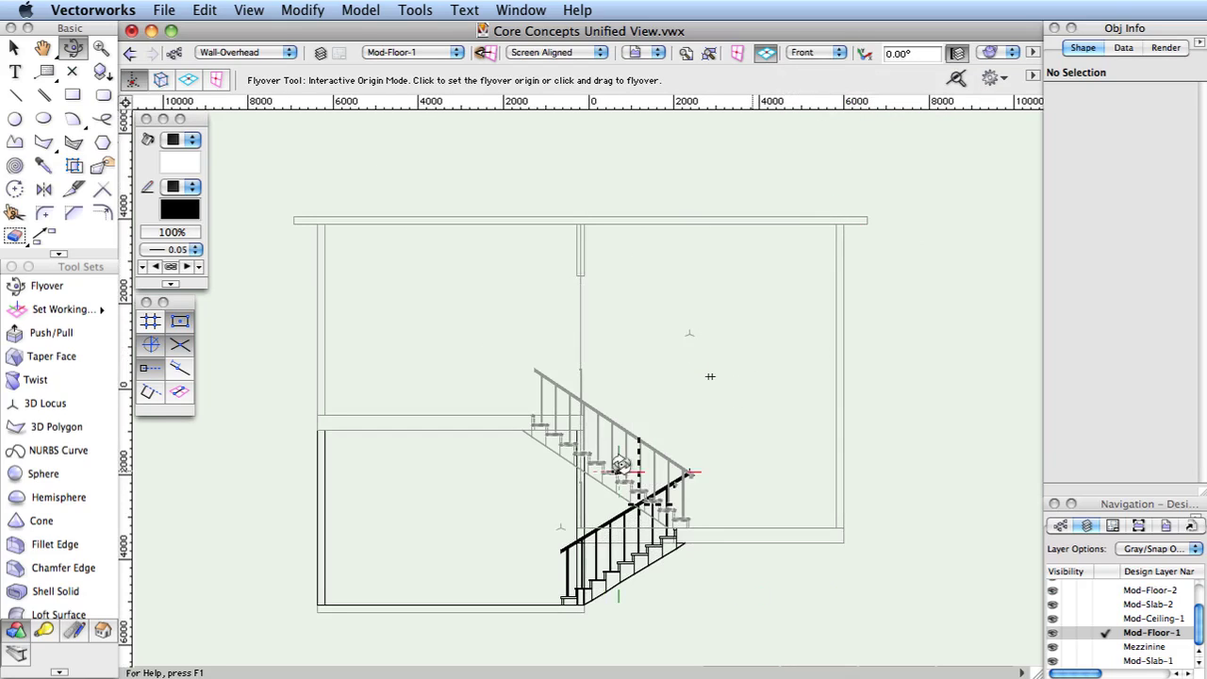
Make Mod-Slab-2, Mod-Ceiling-1 and Mod-Floor-2 the active design layer in turn to examine their objects in the Front view
click(1106, 604)
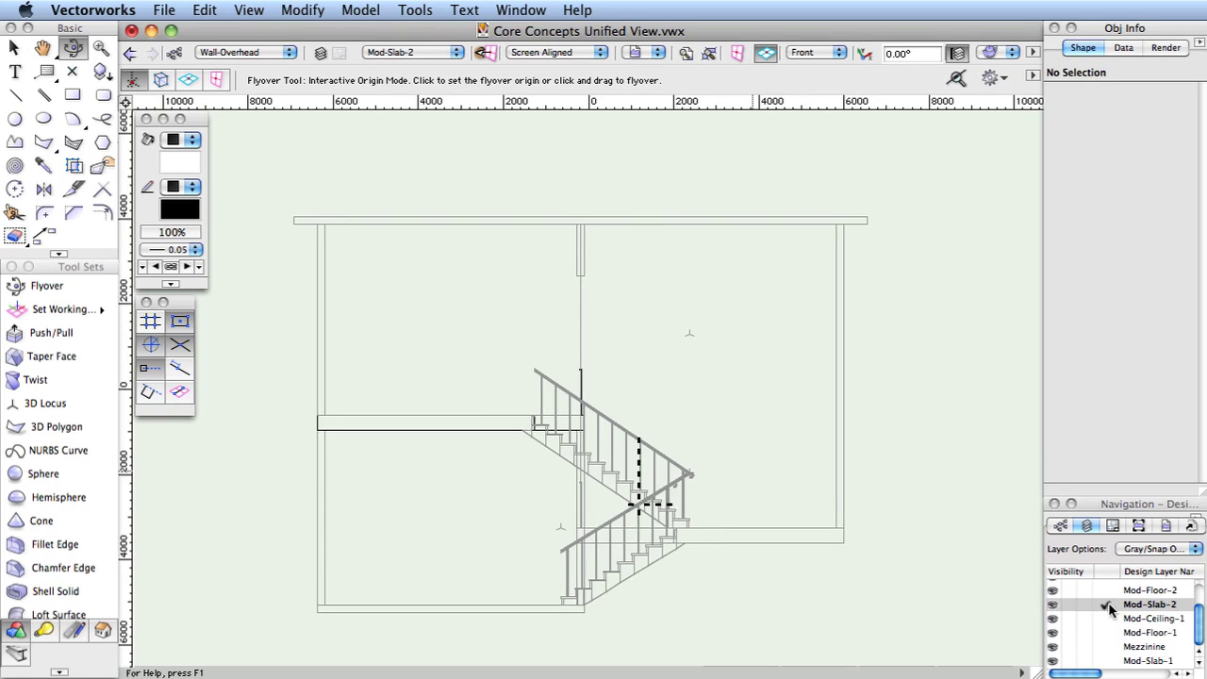
click(1105, 619)
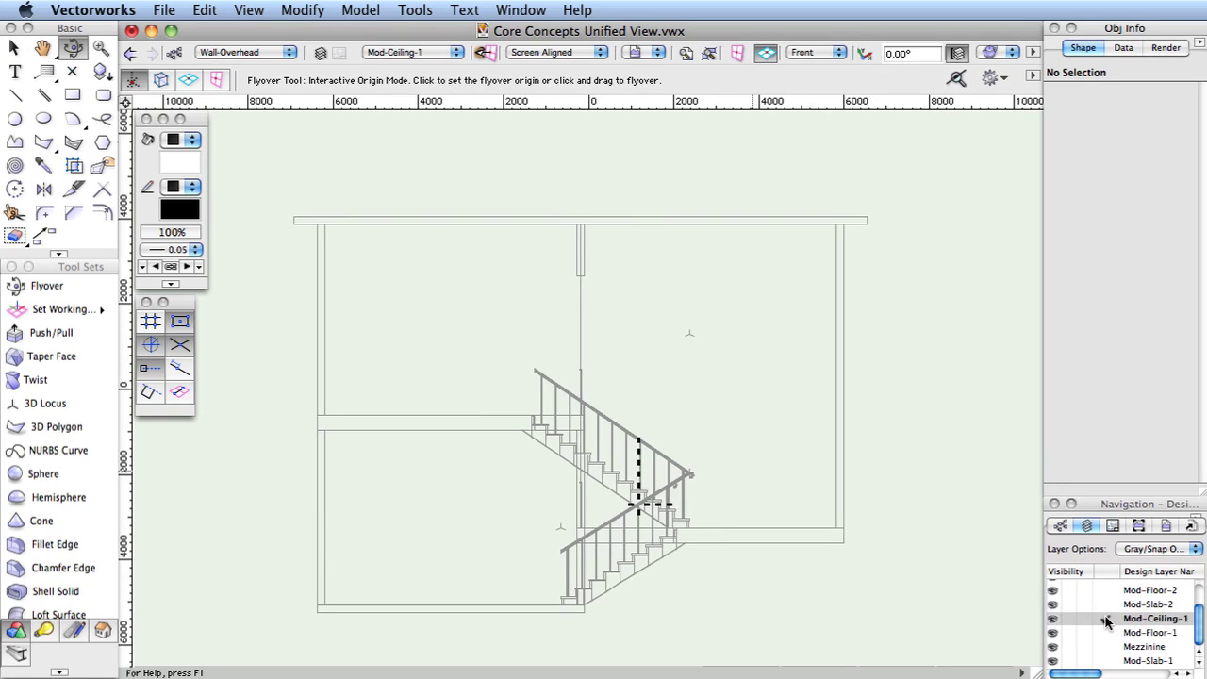
click(1105, 590)
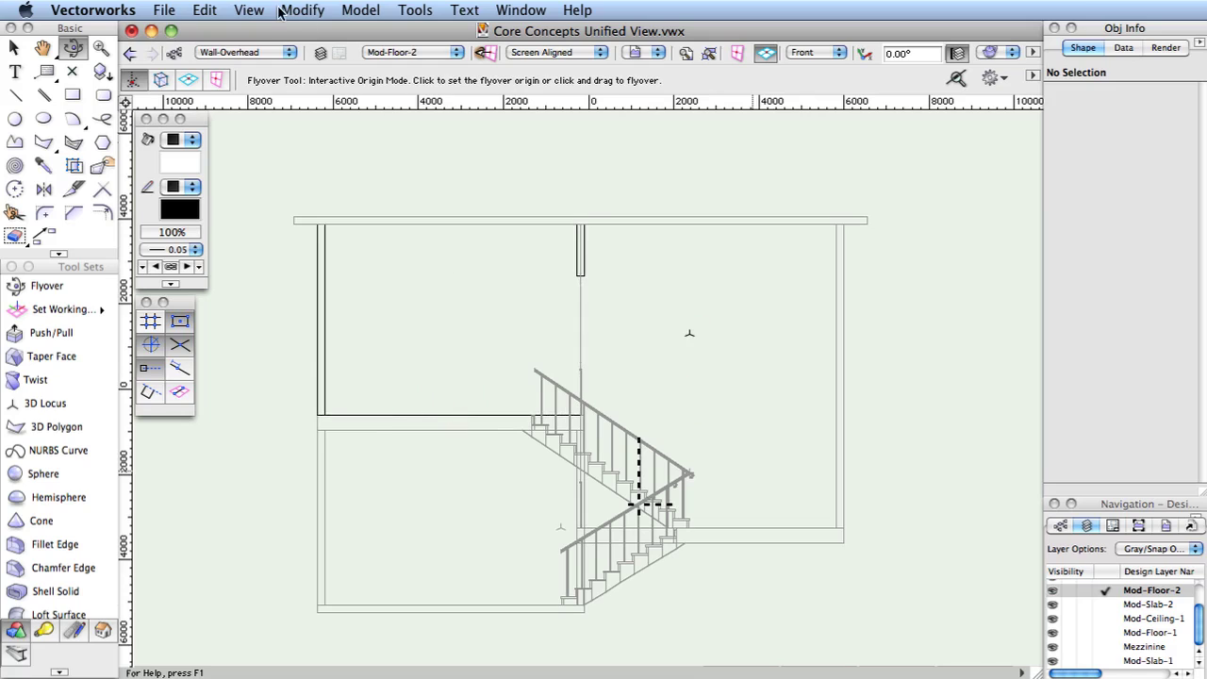
Set the layer options to Gray/Snap Others
click(248, 9)
mouse_move(274, 68)
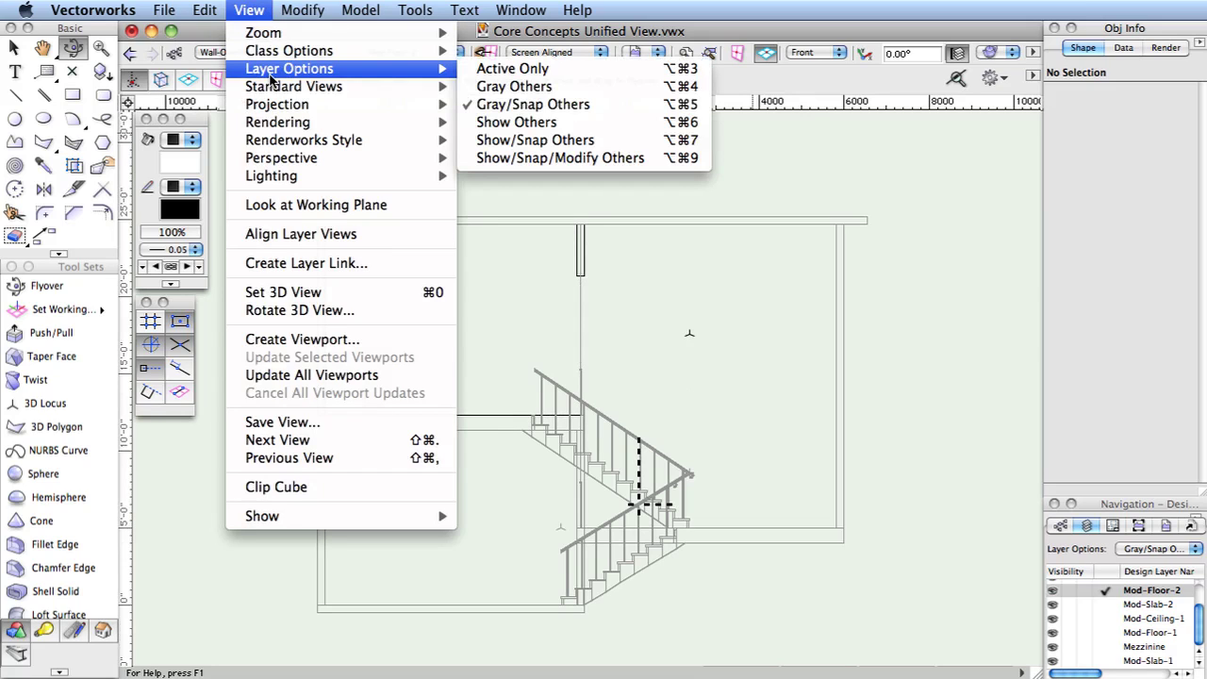
click(518, 105)
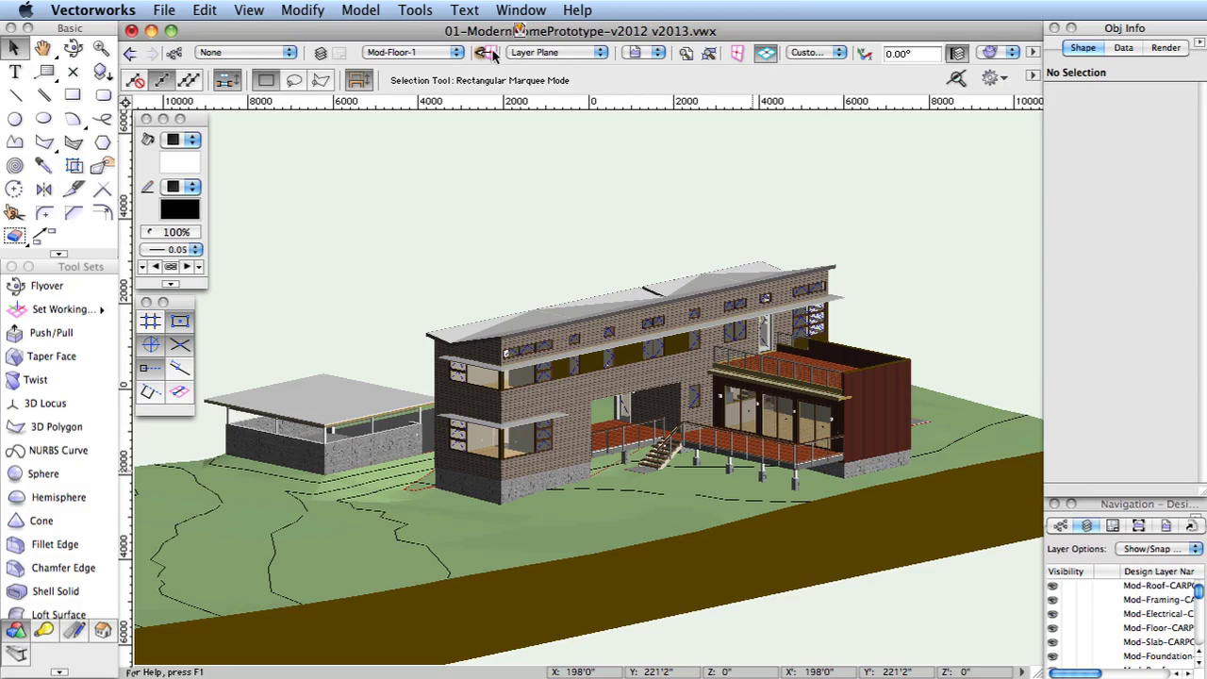
In the 01-ModernHomePrototype-v2012 v2013 file, open the Sample Cost Schedule-Foundation worksheet from the resources to review it, and close both windows
key(super+r)
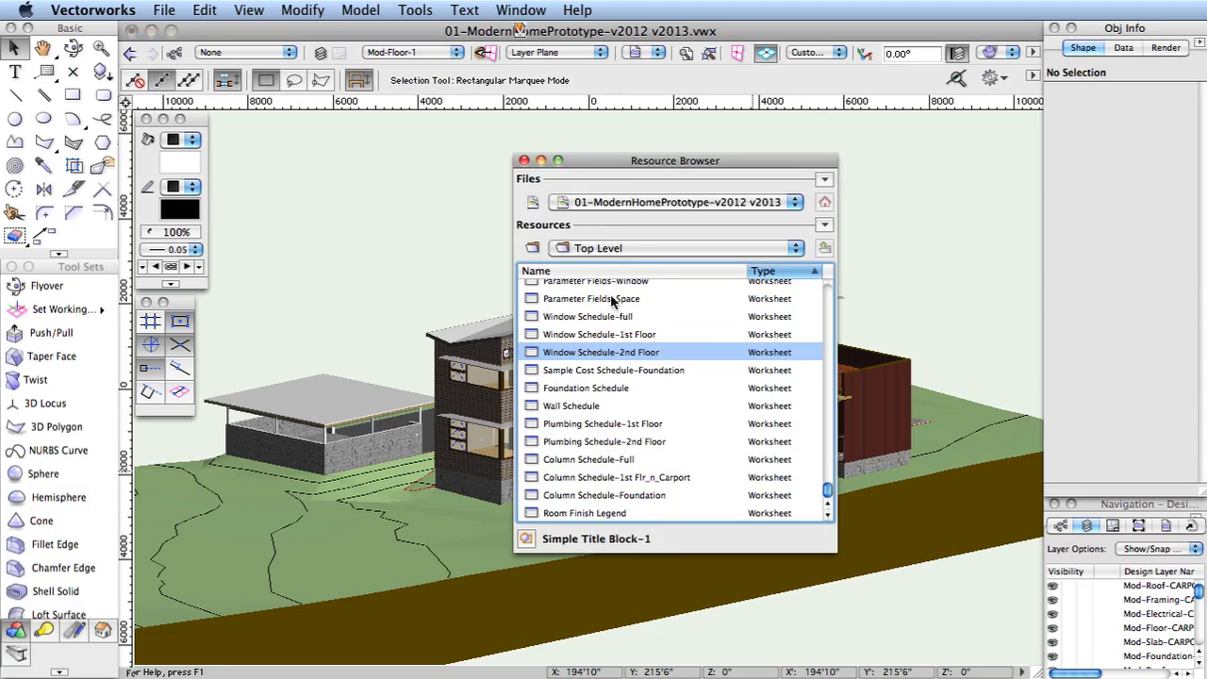
click(603, 371)
right_click(604, 373)
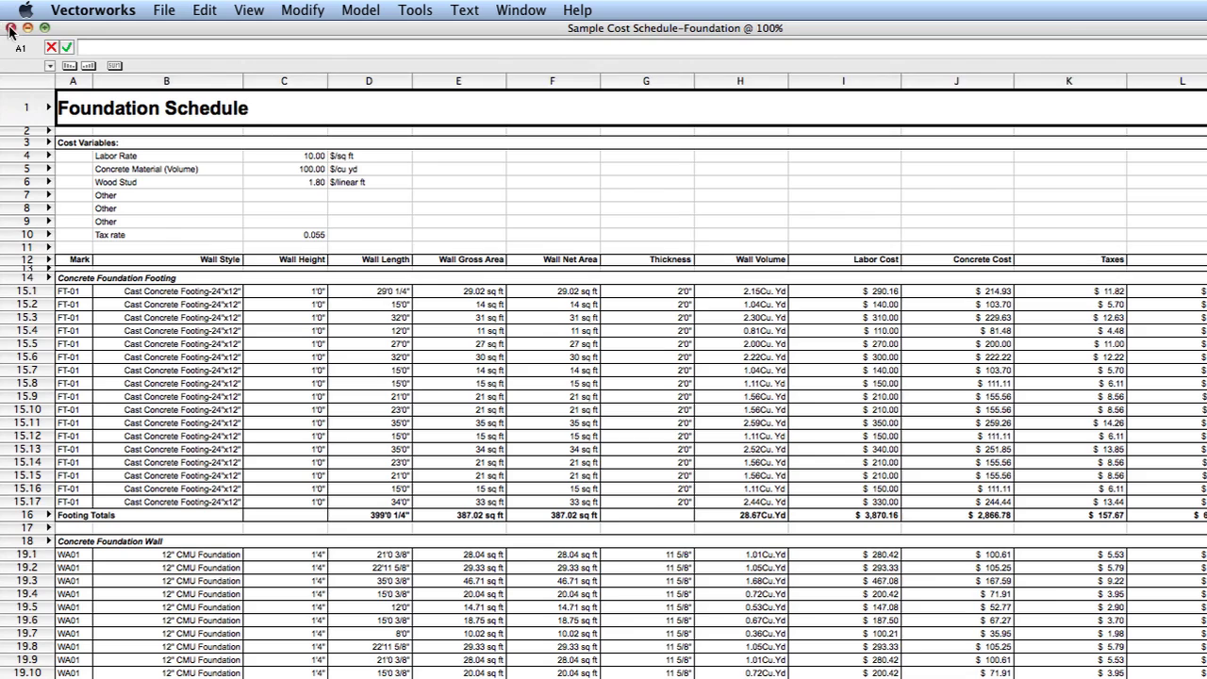
click(11, 30)
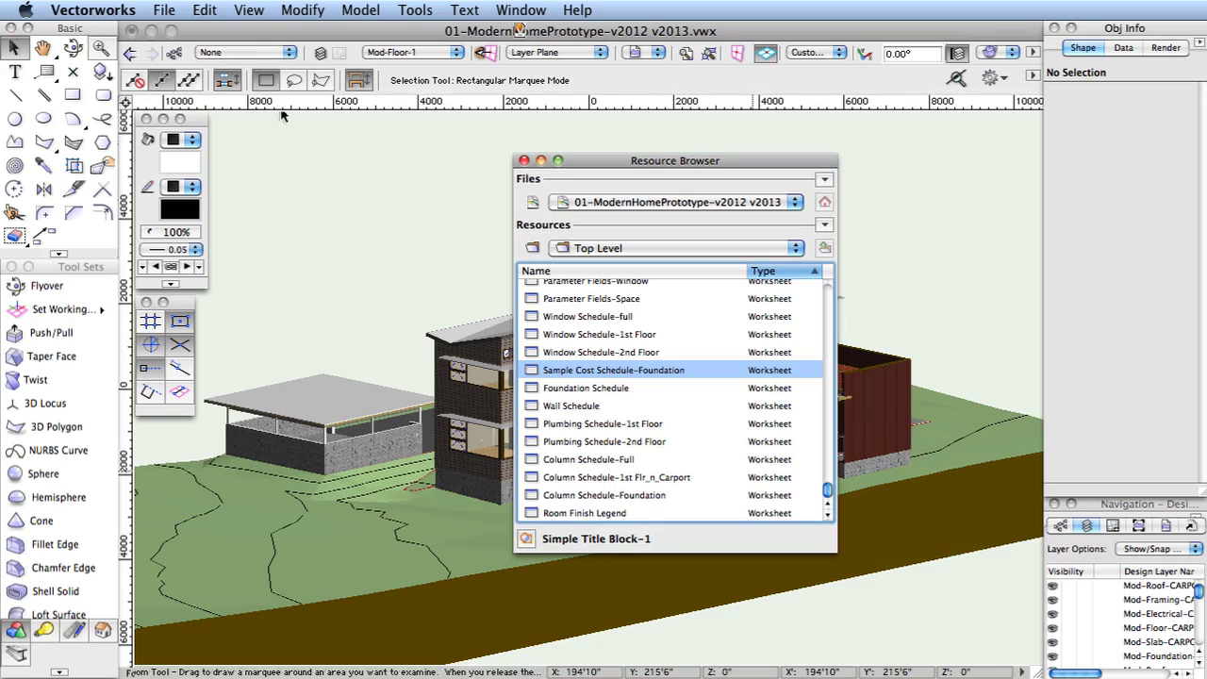
click(524, 161)
Display the saved views Model-Plan-Main Level and Model-Plan-Foundation in turn to examine the house's floor plans
click(658, 52)
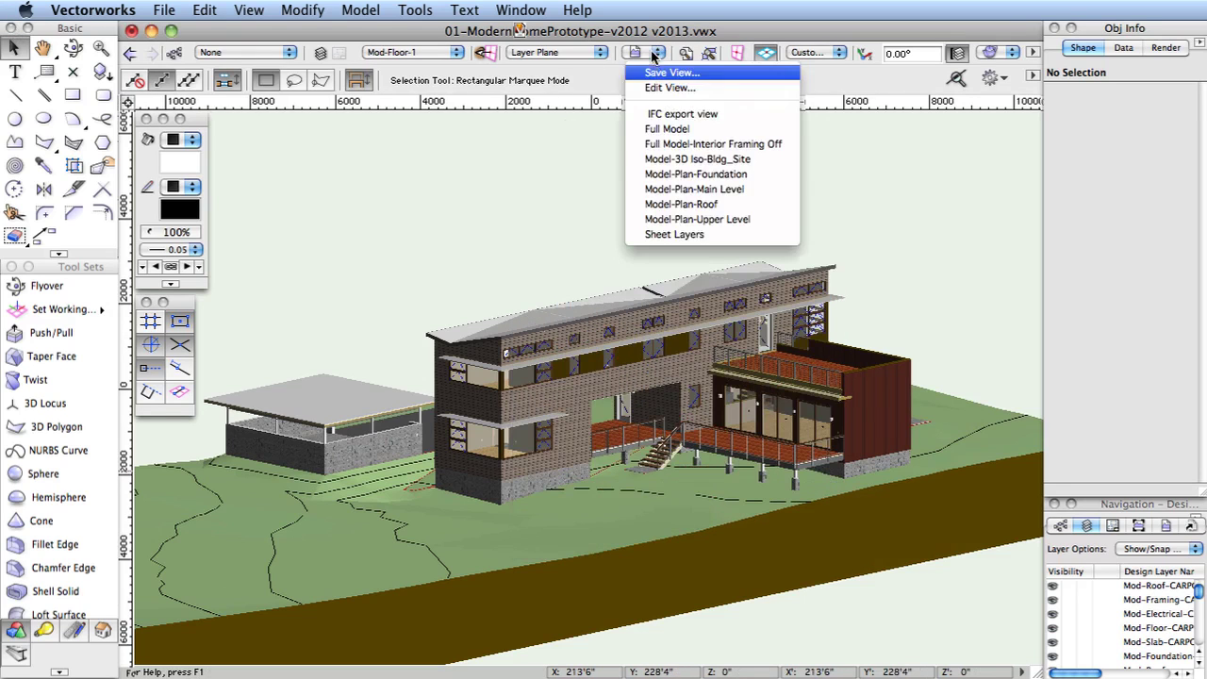
click(679, 188)
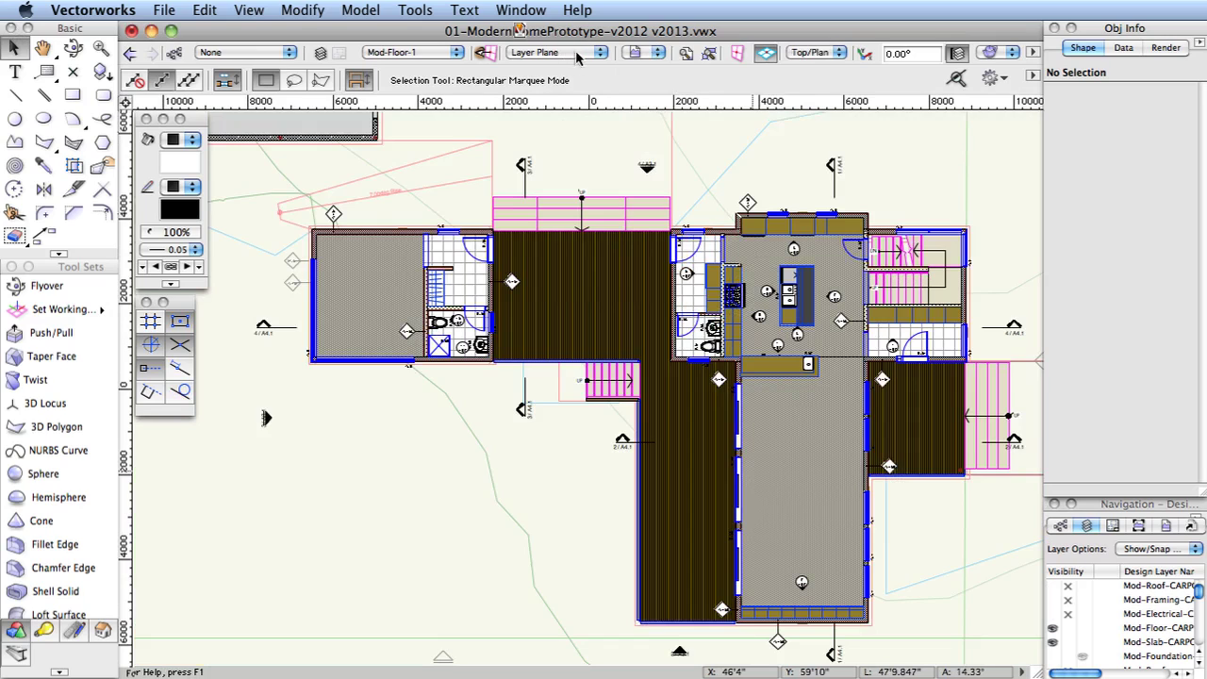
click(634, 54)
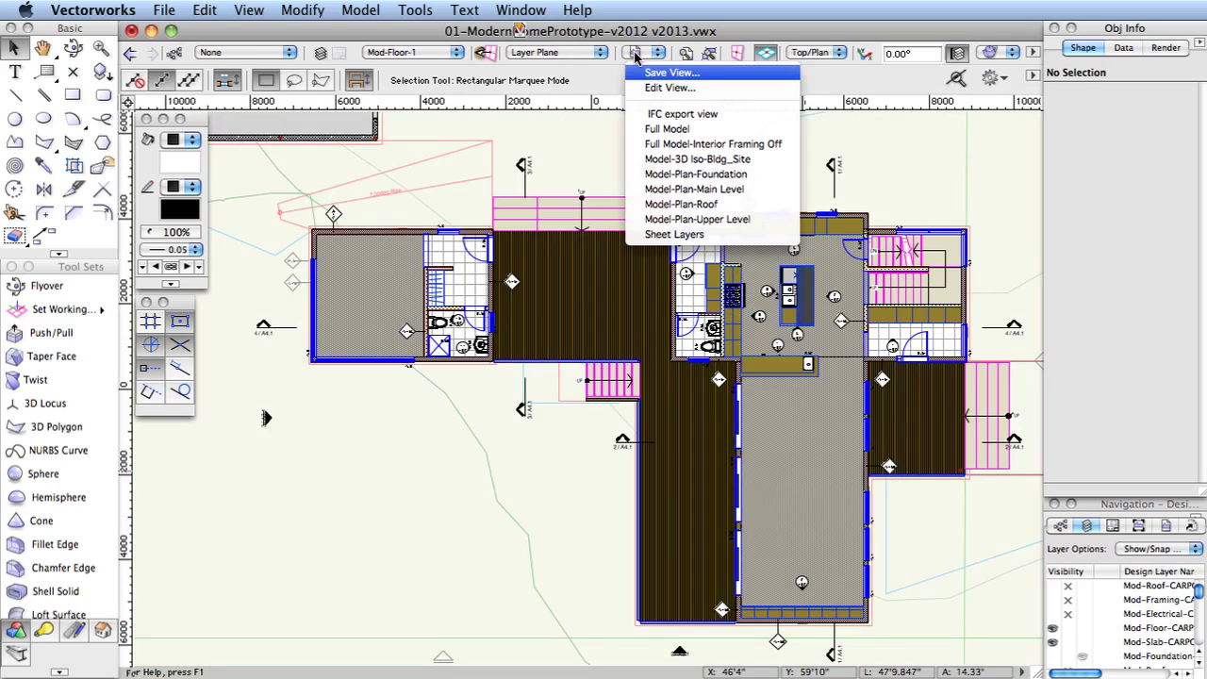
click(659, 178)
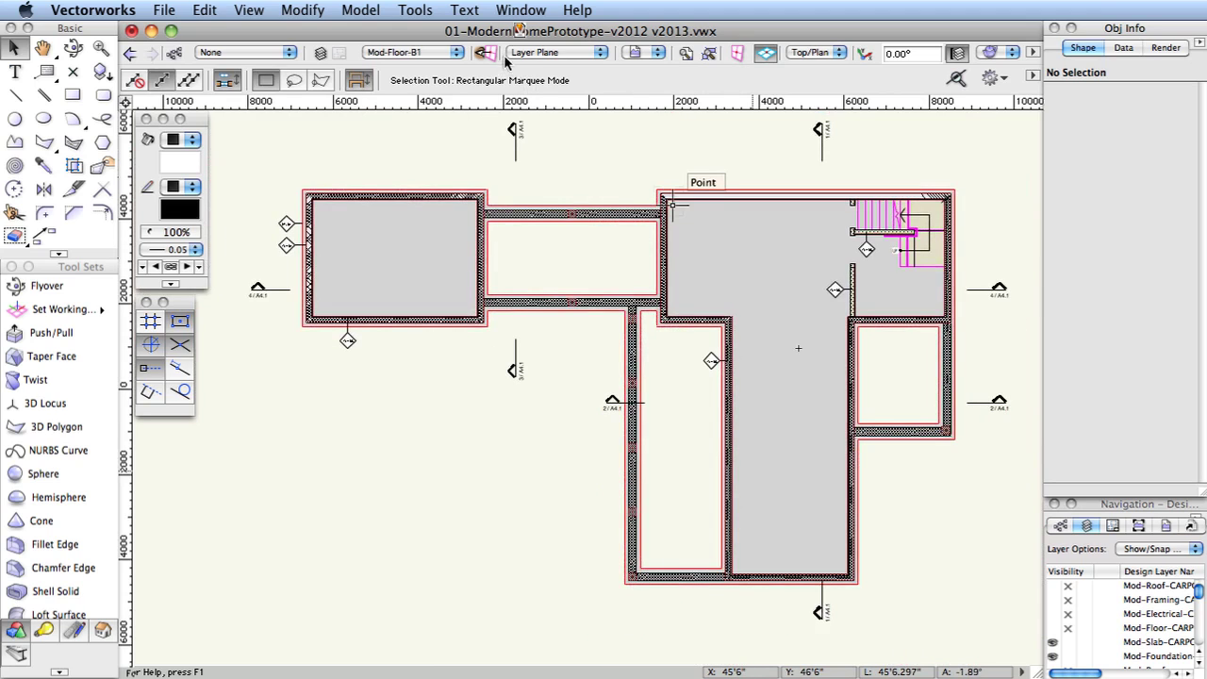
Display the A2.7 Roof Plan sheet layer and switch to the A5.1 Finish Plans sheet layer
click(451, 55)
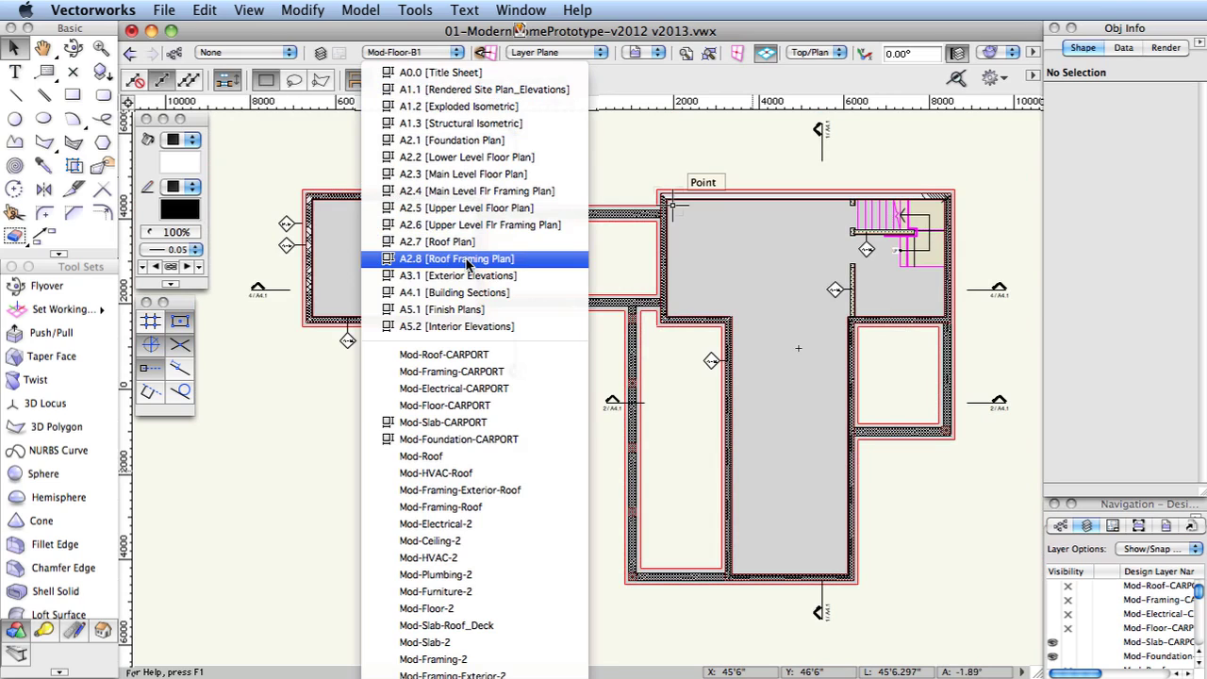
click(436, 242)
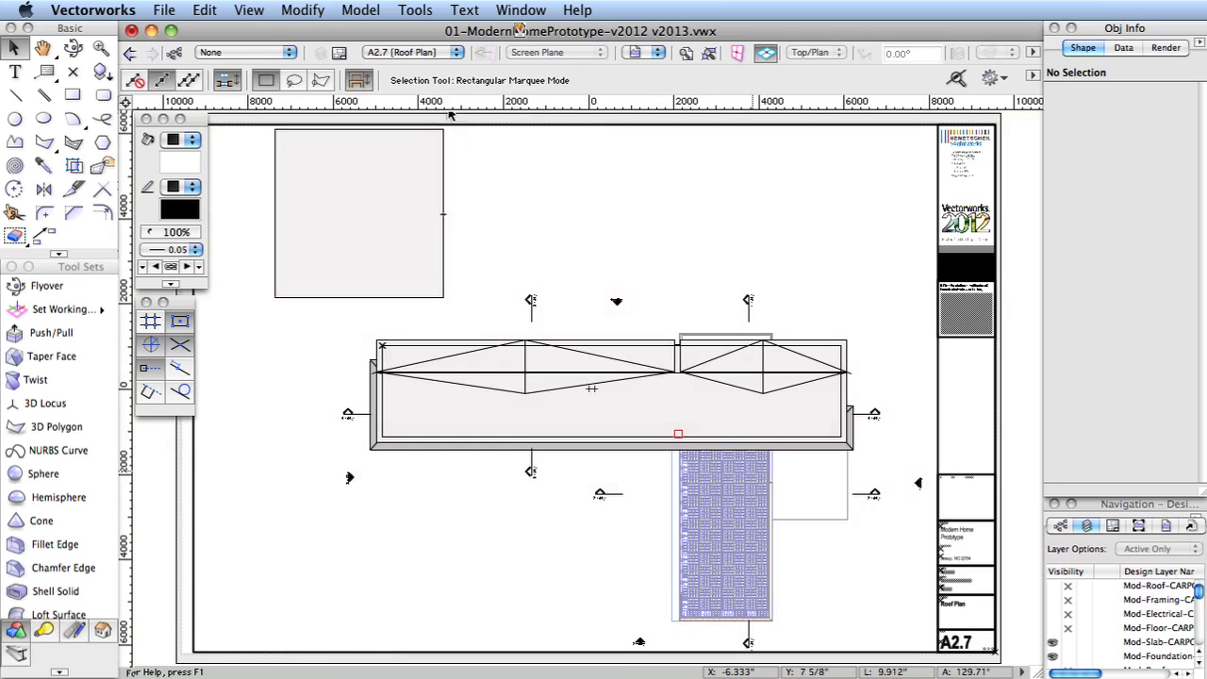
click(434, 54)
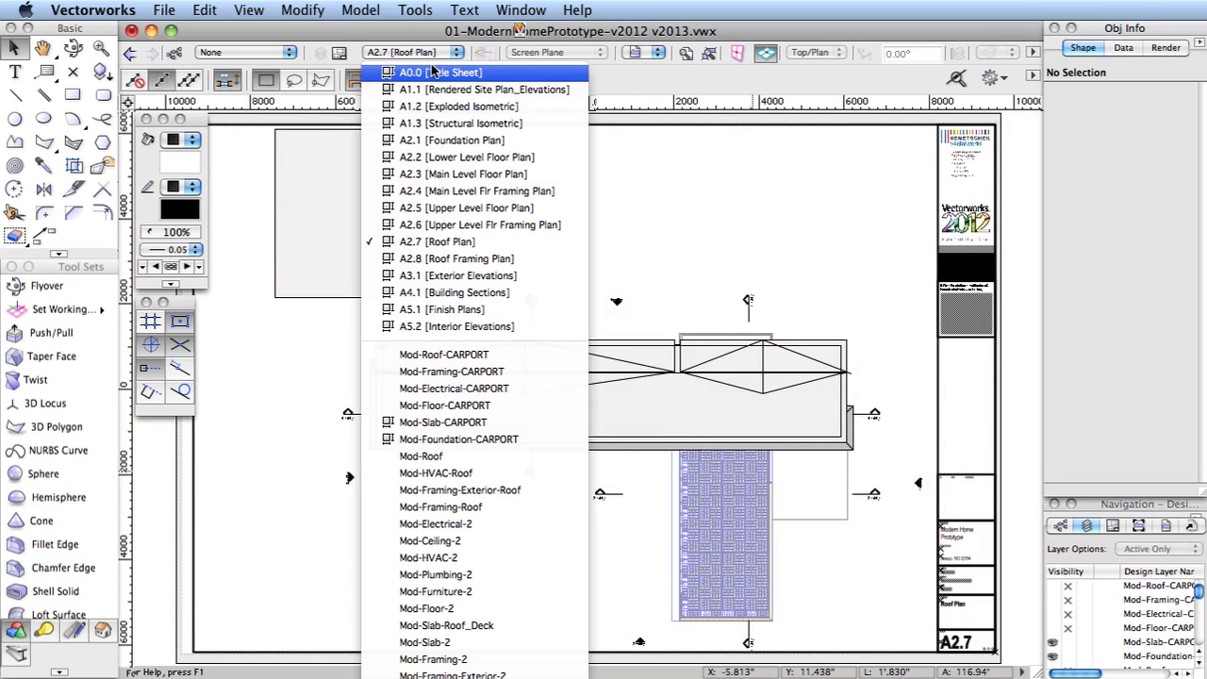
key(Escape)
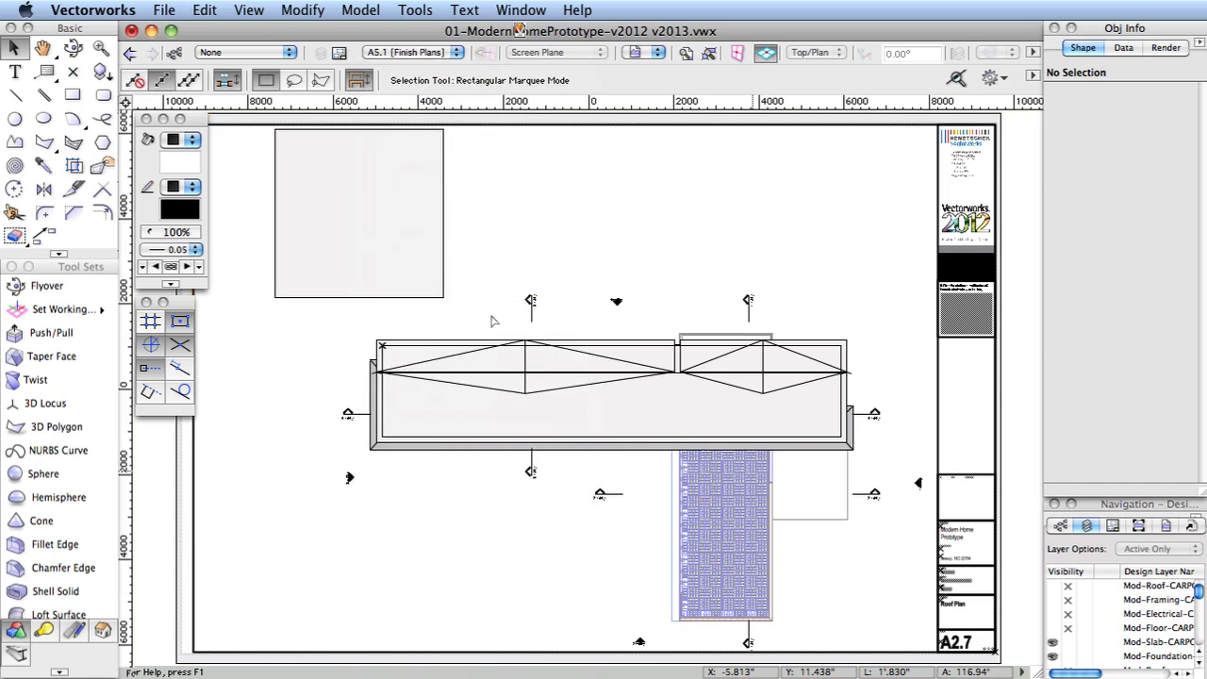